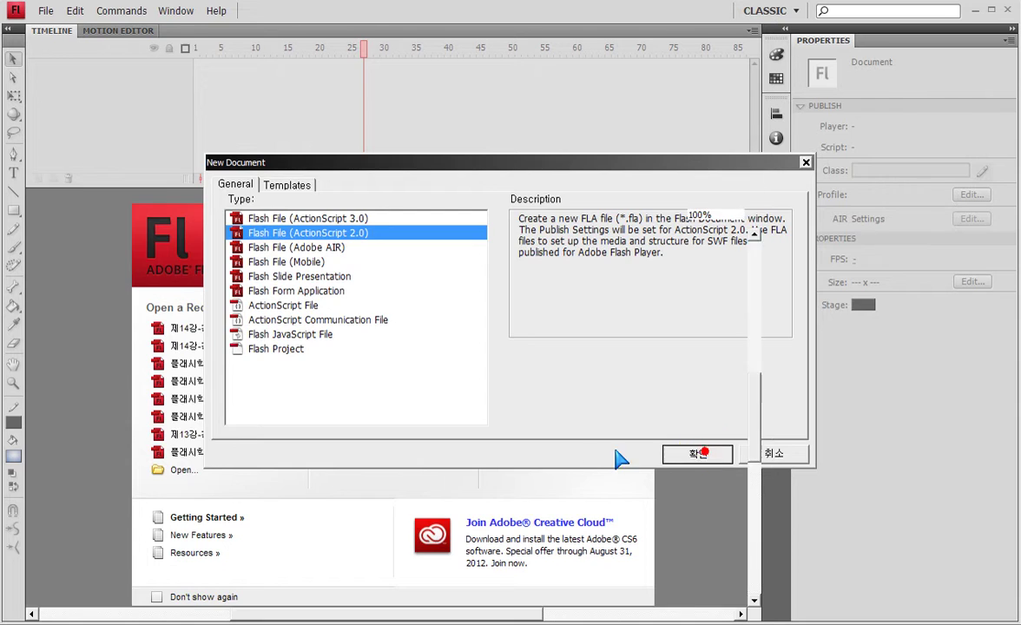
Save the new document in the 플래시 folder as 플래시학습11day_심볼투명도-지는해.fla.
key(ctrl+s)
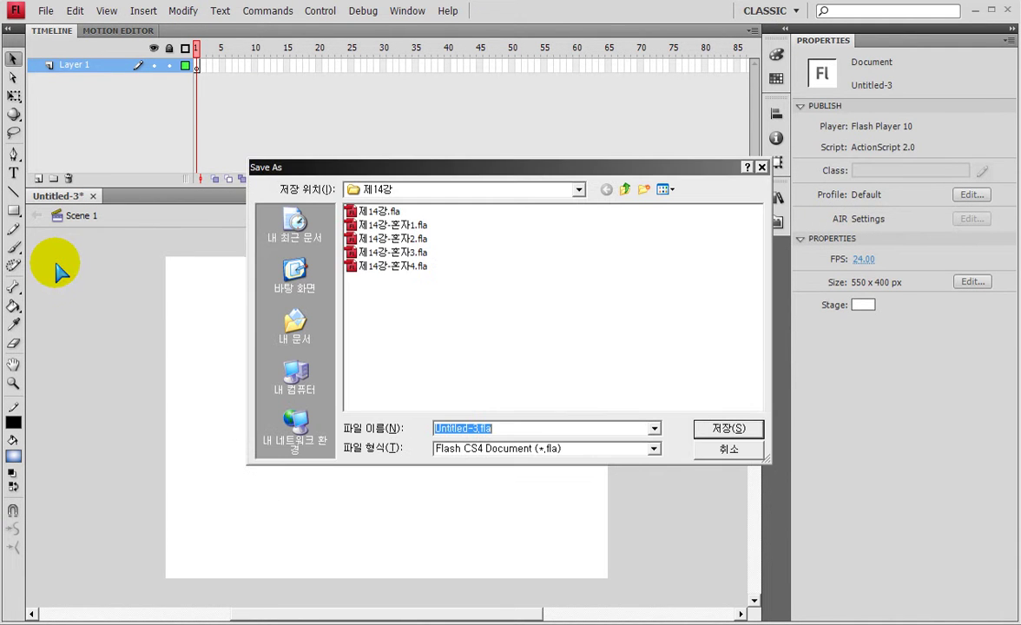
click(294, 280)
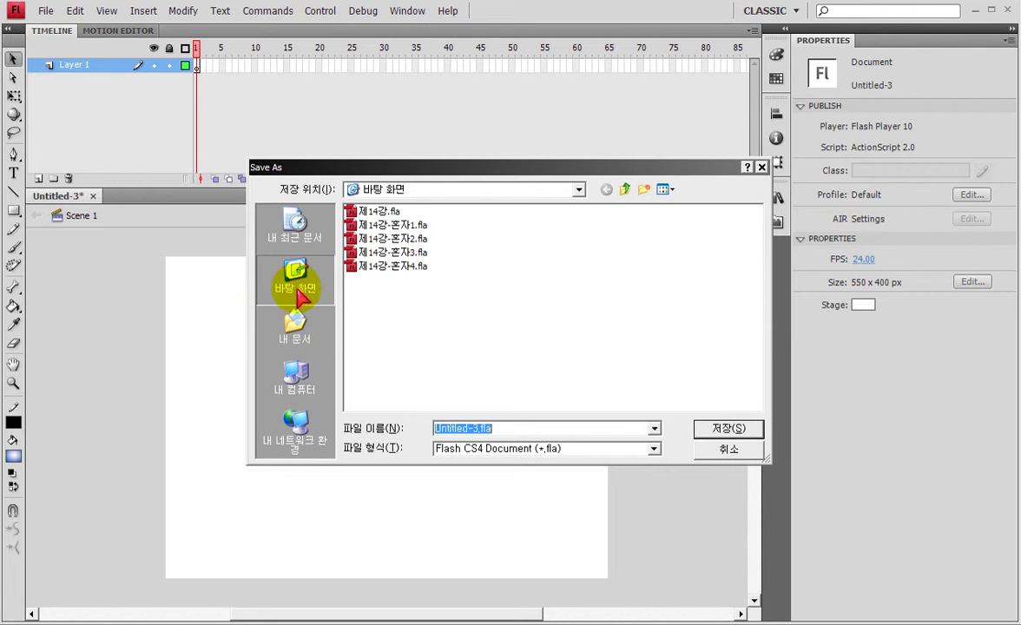
click(579, 189)
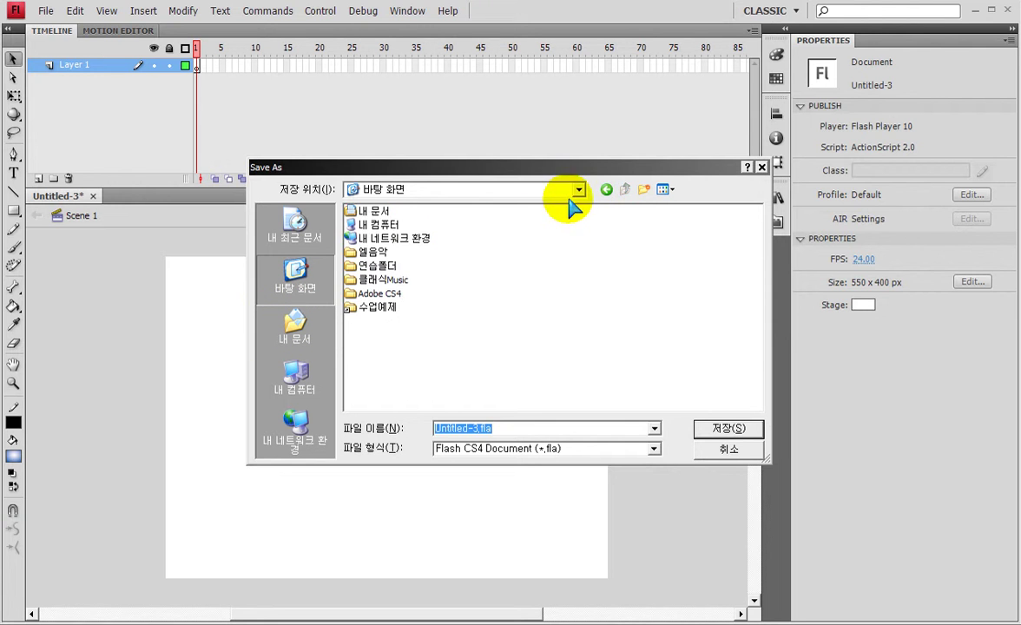
click(373, 265)
double_click(373, 279)
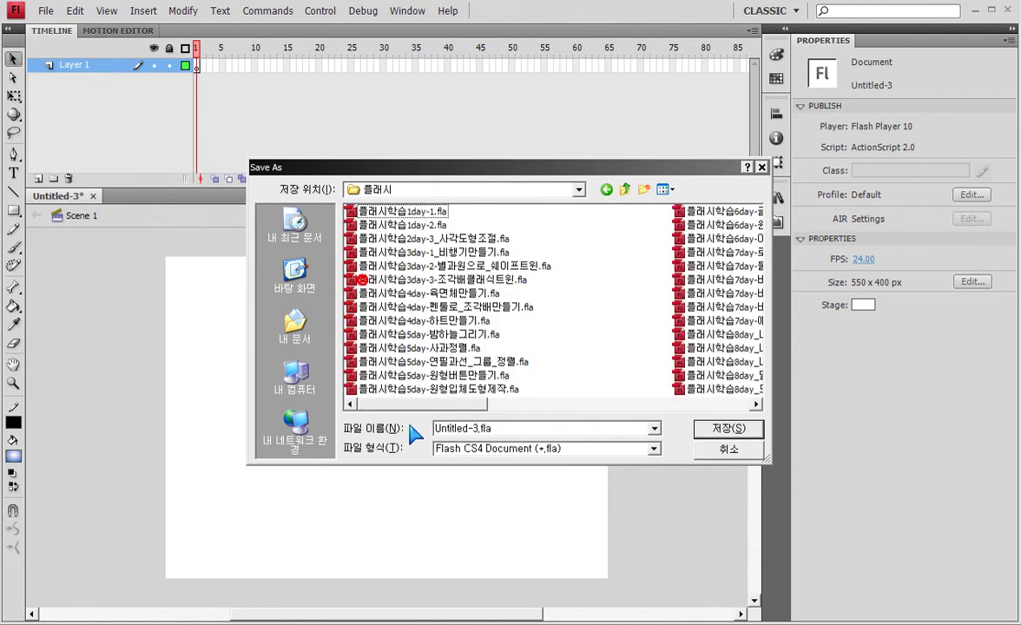
drag(423, 407, 661, 401)
click(426, 348)
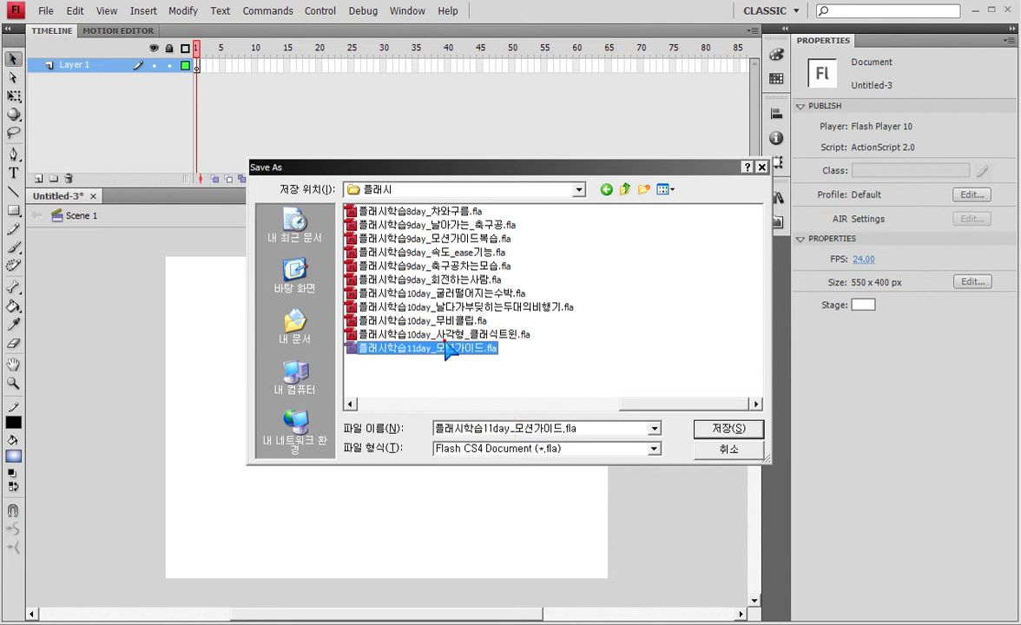
double_click(515, 428)
drag(515, 428, 667, 438)
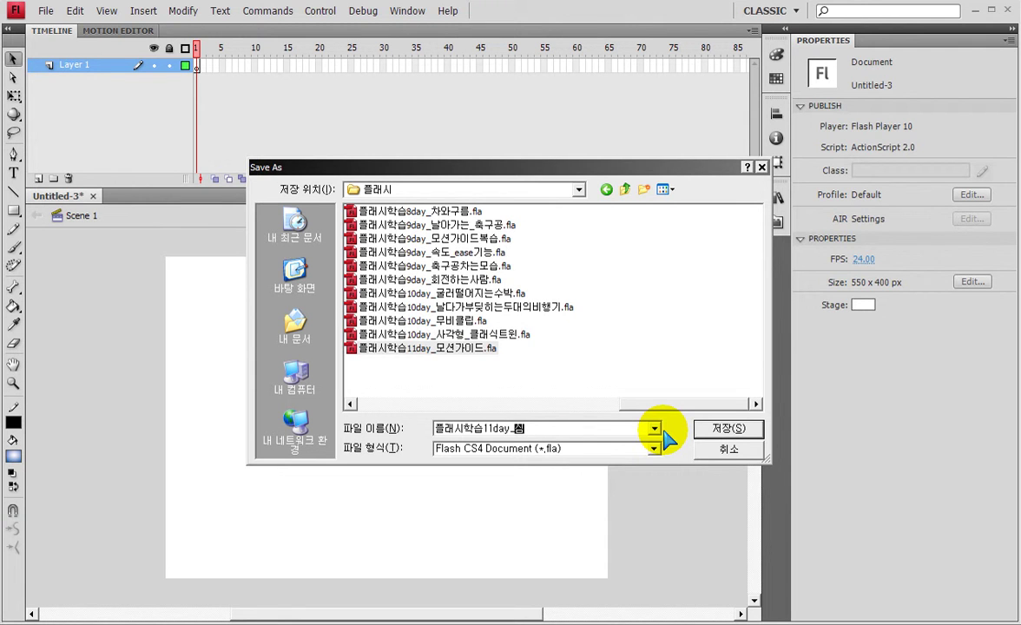
text(볼투명도-지름)
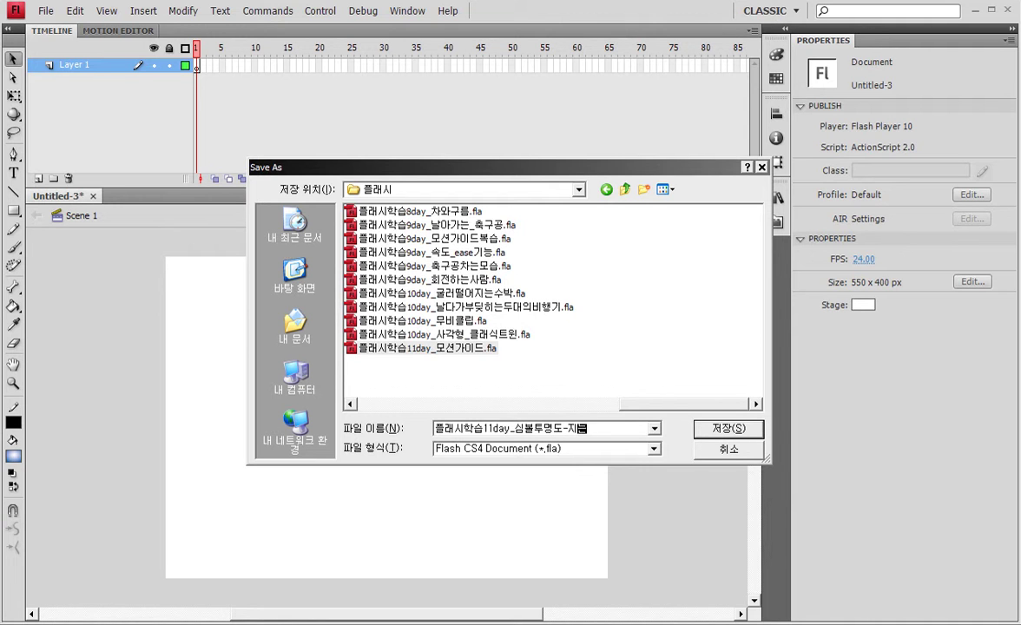
click(728, 429)
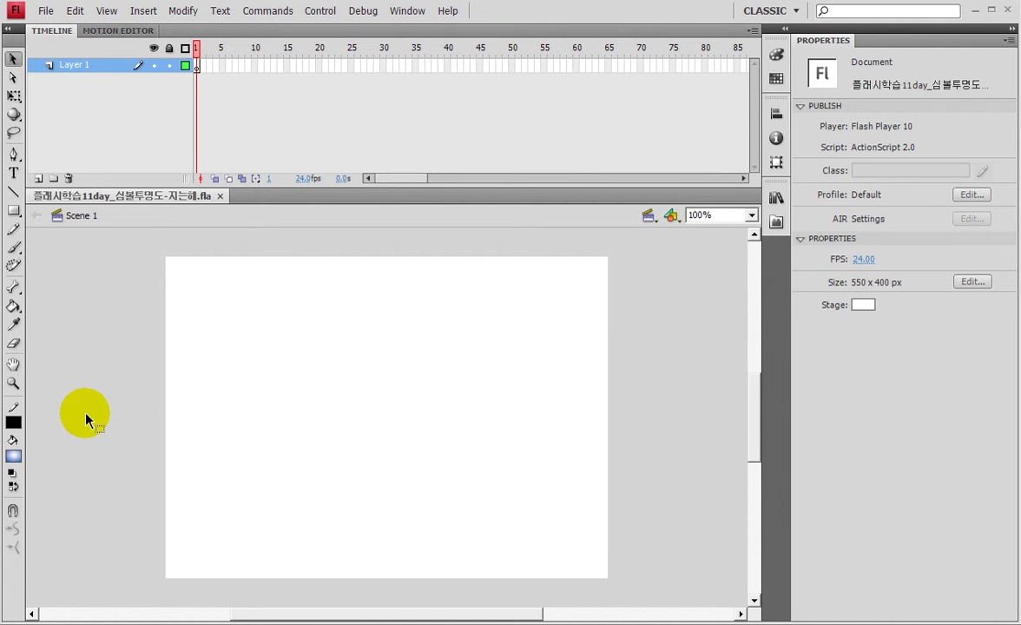
Import Cloud.jpg and Sun.png from the 제15강 folder into the library.
click(42, 10)
mouse_move(94, 228)
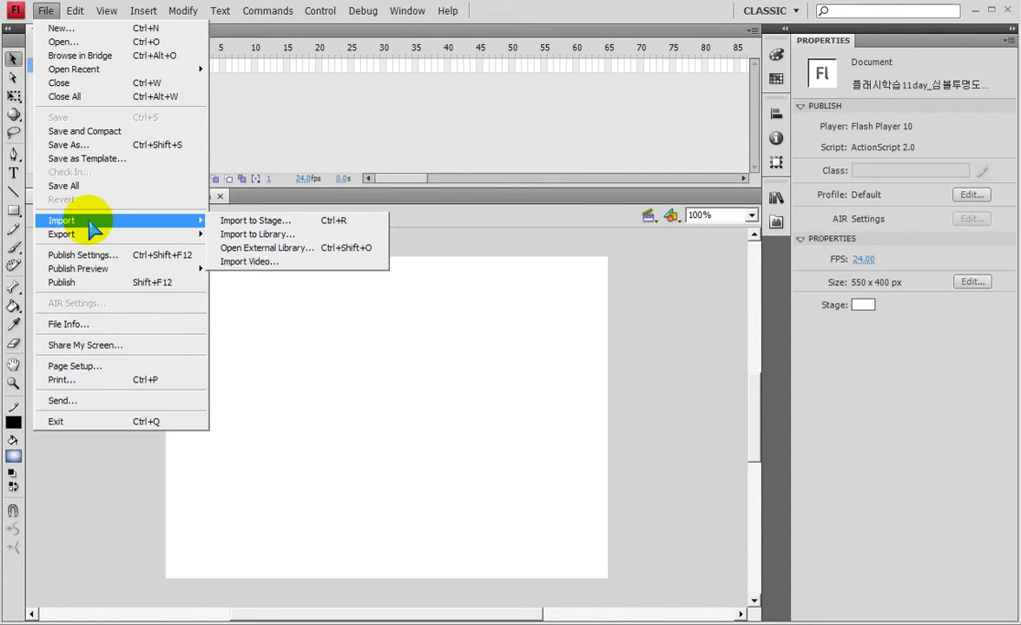
click(258, 235)
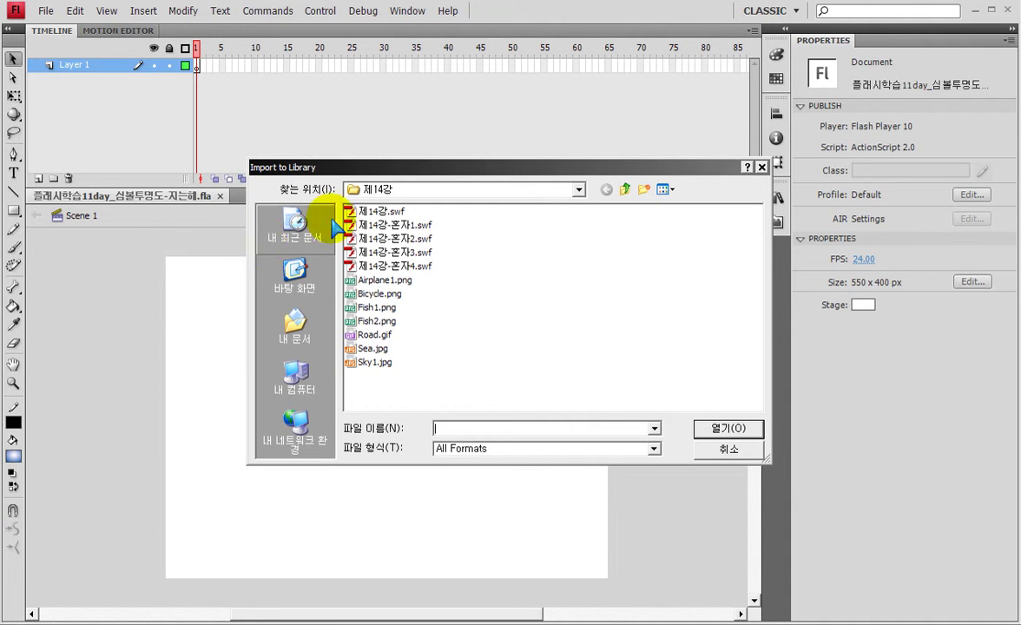
click(623, 191)
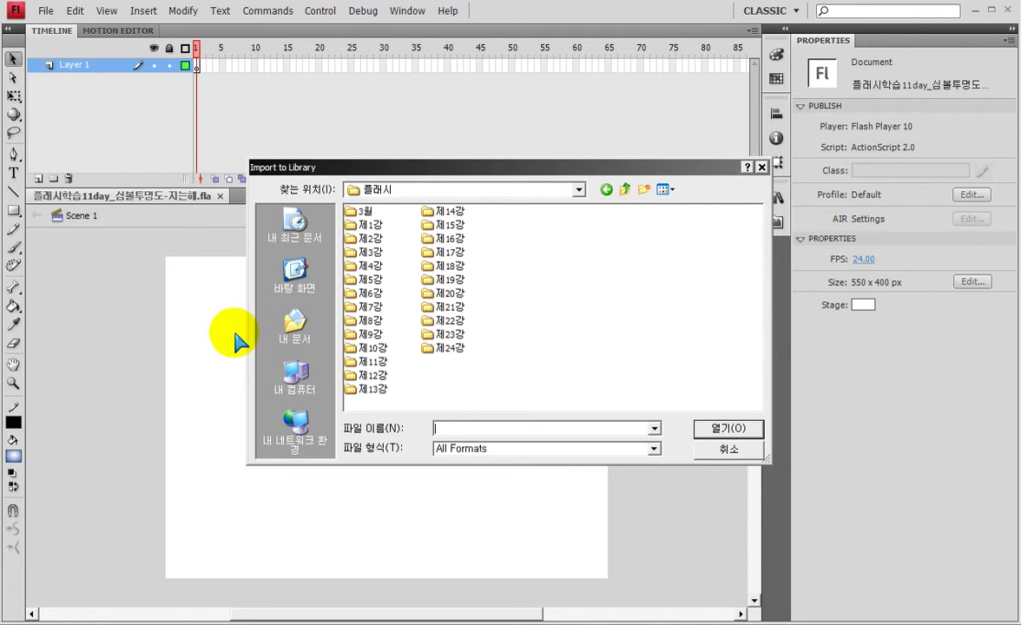
double_click(440, 225)
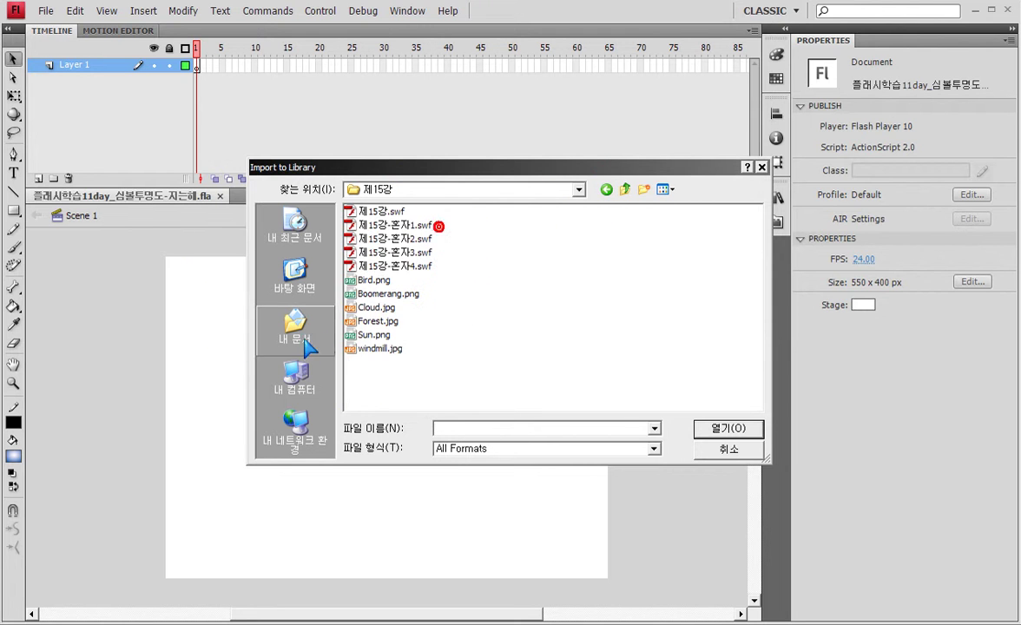
click(379, 309)
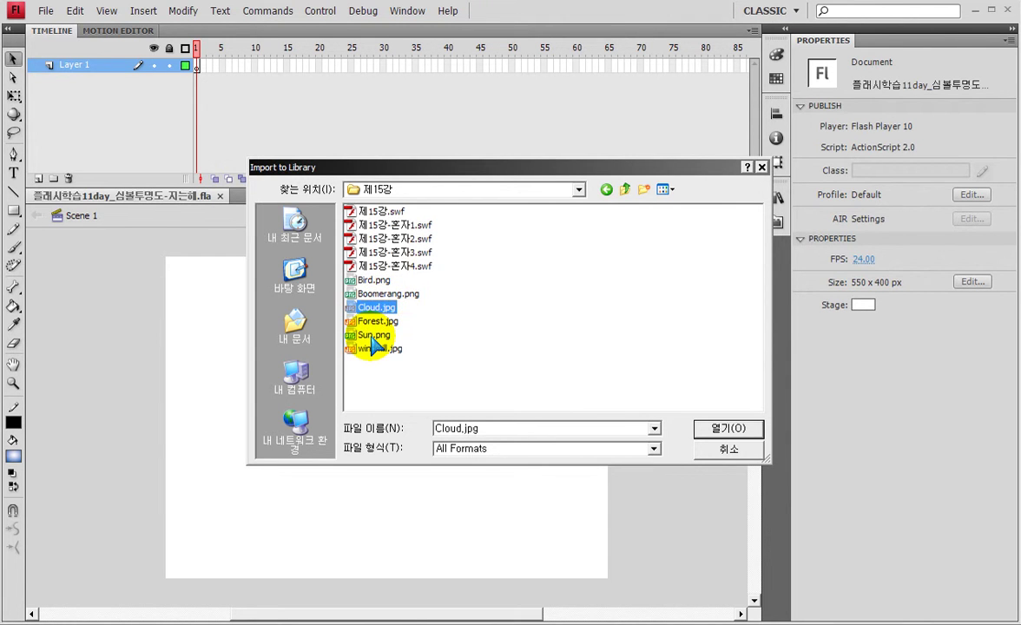
ctrl+click(374, 336)
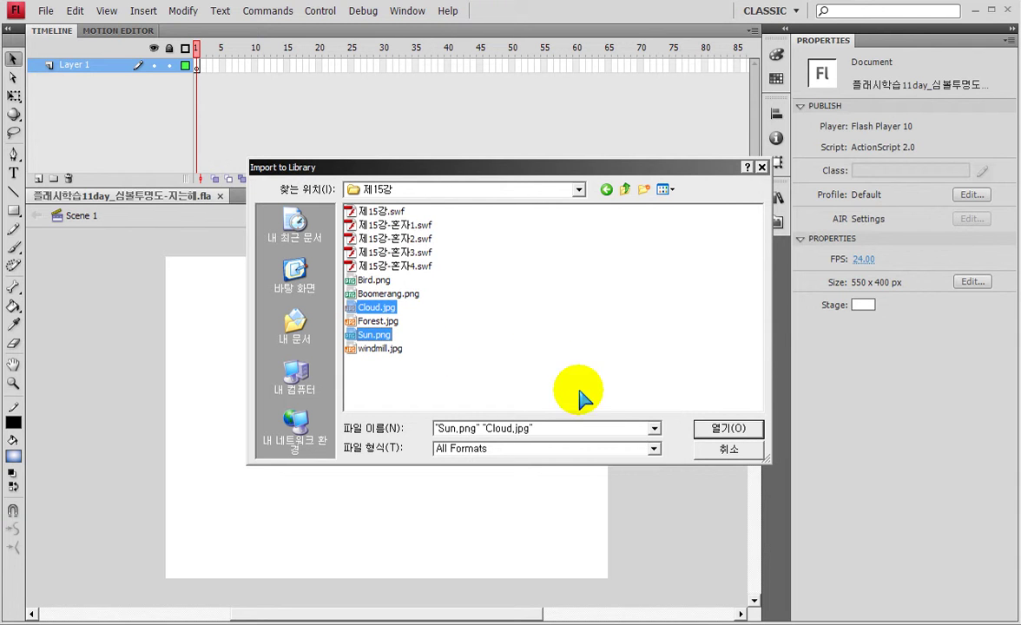
click(714, 424)
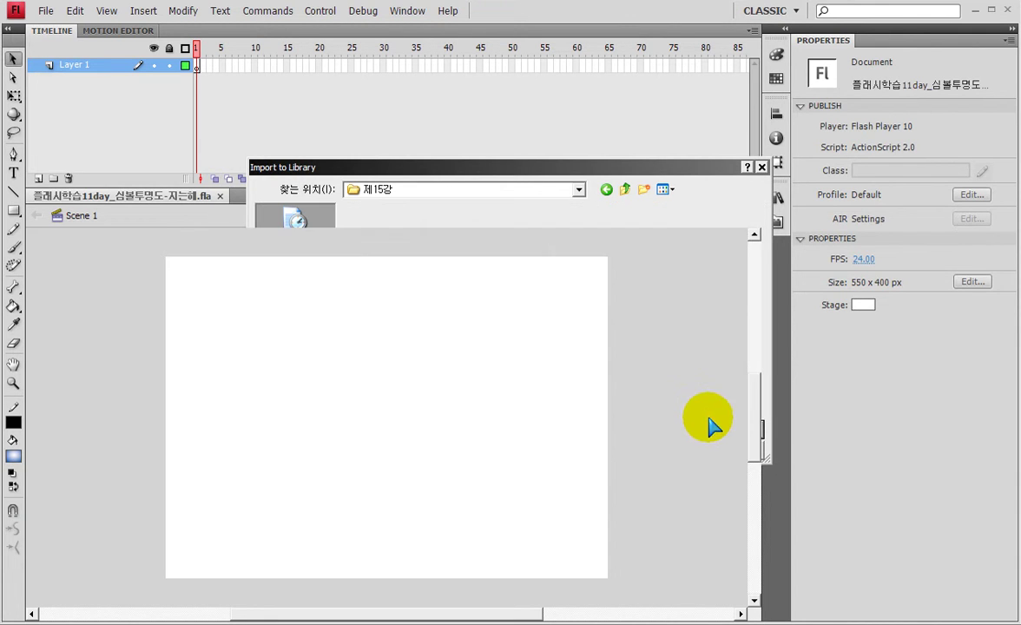
Place the Cloud.jpg bitmap from the library on the stage in Layer 1.
click(776, 198)
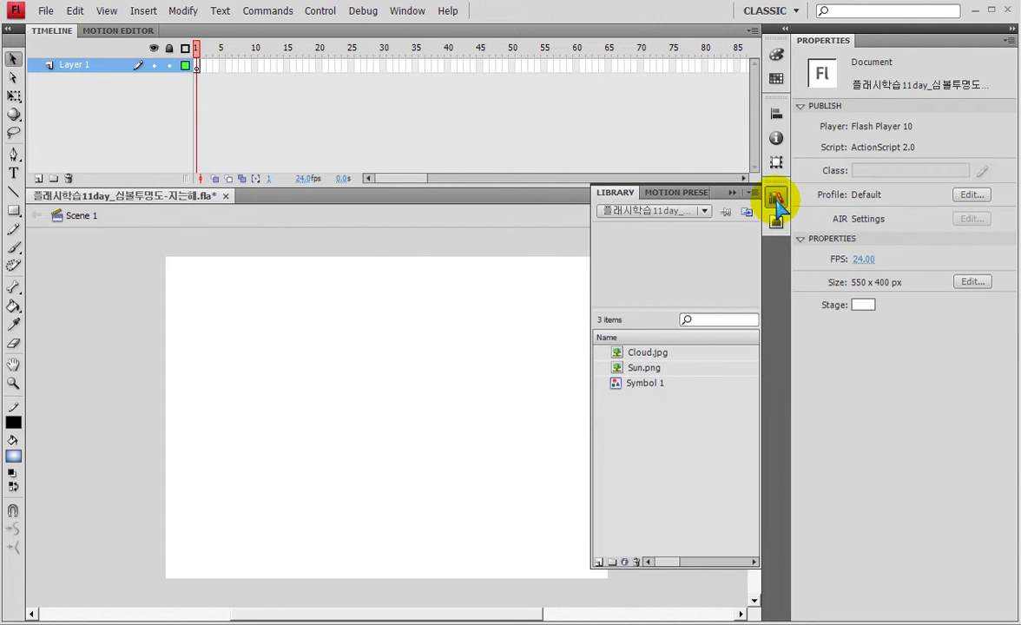
click(631, 391)
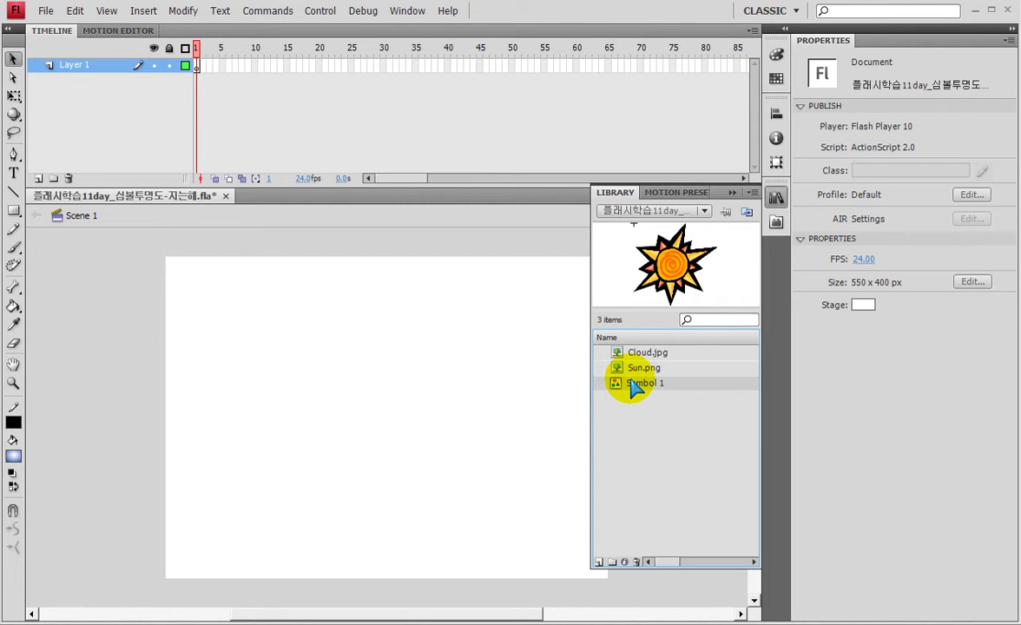
click(639, 352)
drag(669, 272, 353, 418)
Match the cloud picture's width and height to the stage and center it horizontally and vertically.
click(776, 114)
click(732, 169)
click(646, 199)
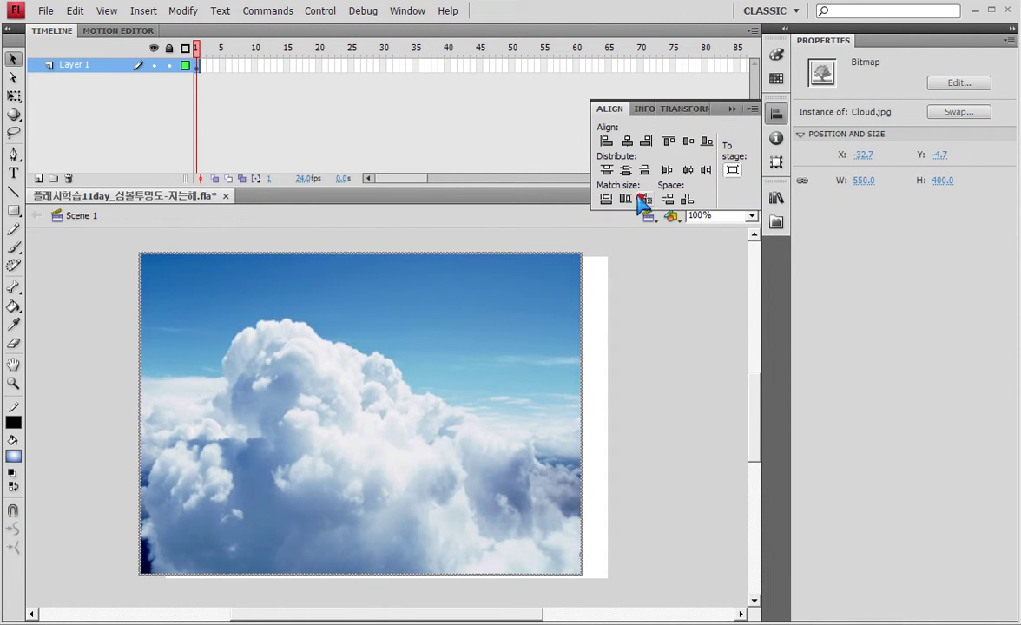
click(627, 141)
click(668, 141)
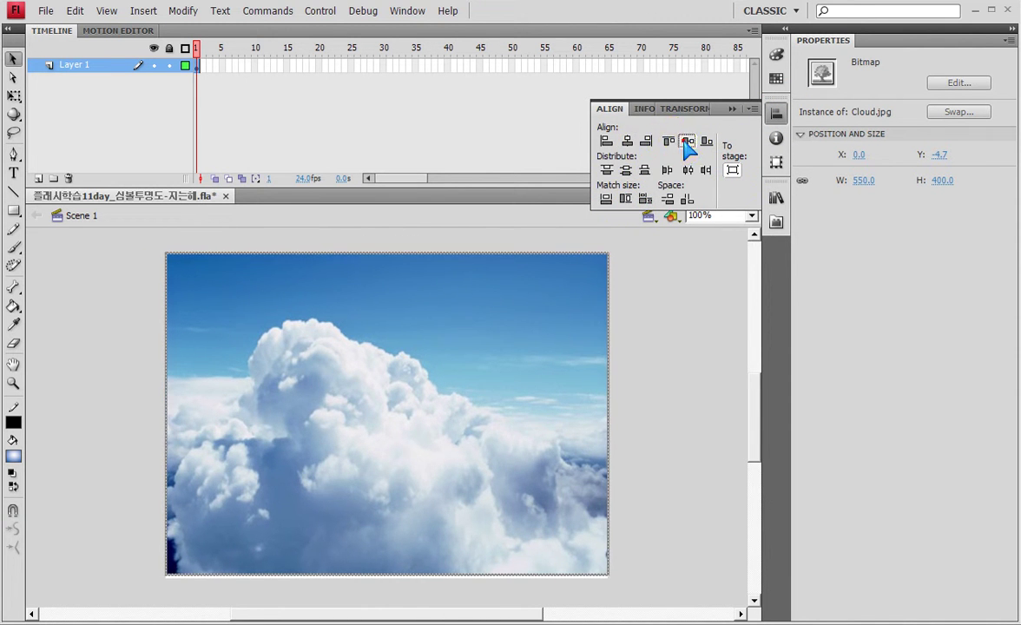
click(685, 142)
Lock Layer 1 and place the sun Symbol 1 from the library on a new layer above it.
click(148, 70)
click(39, 178)
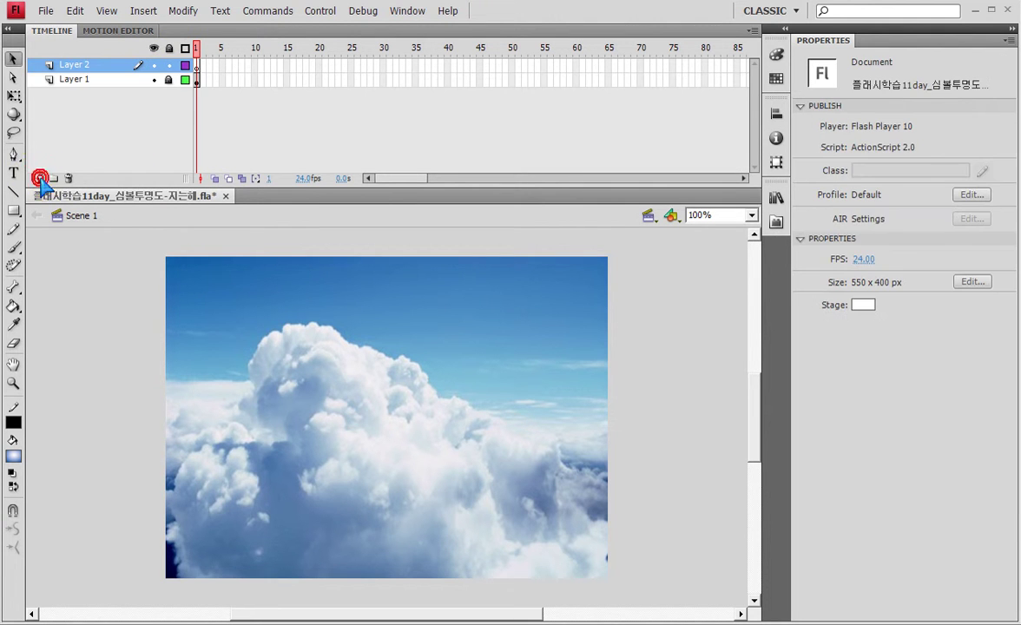
click(775, 198)
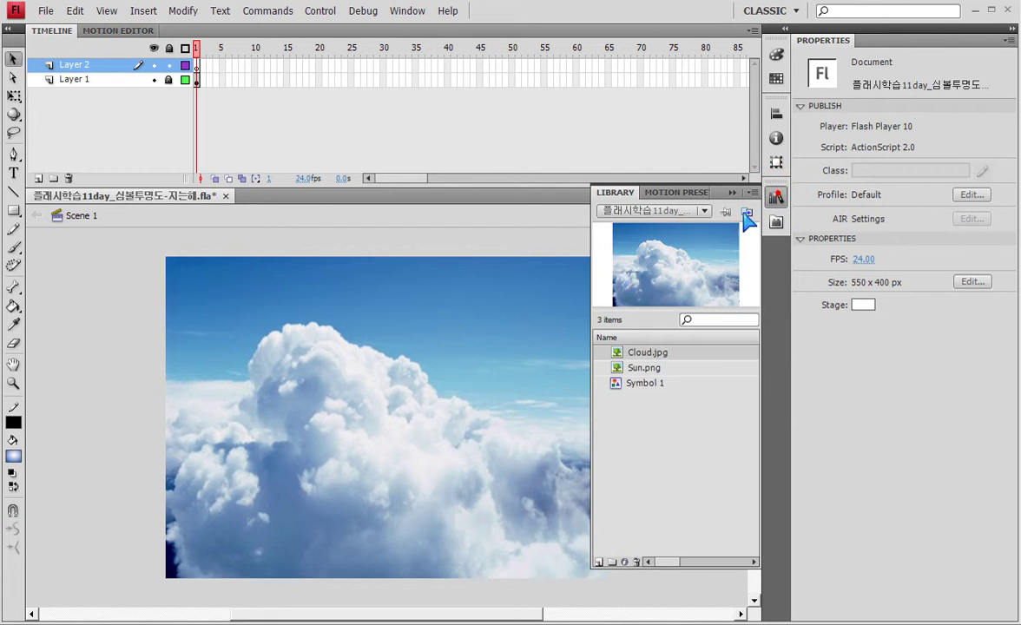
click(640, 383)
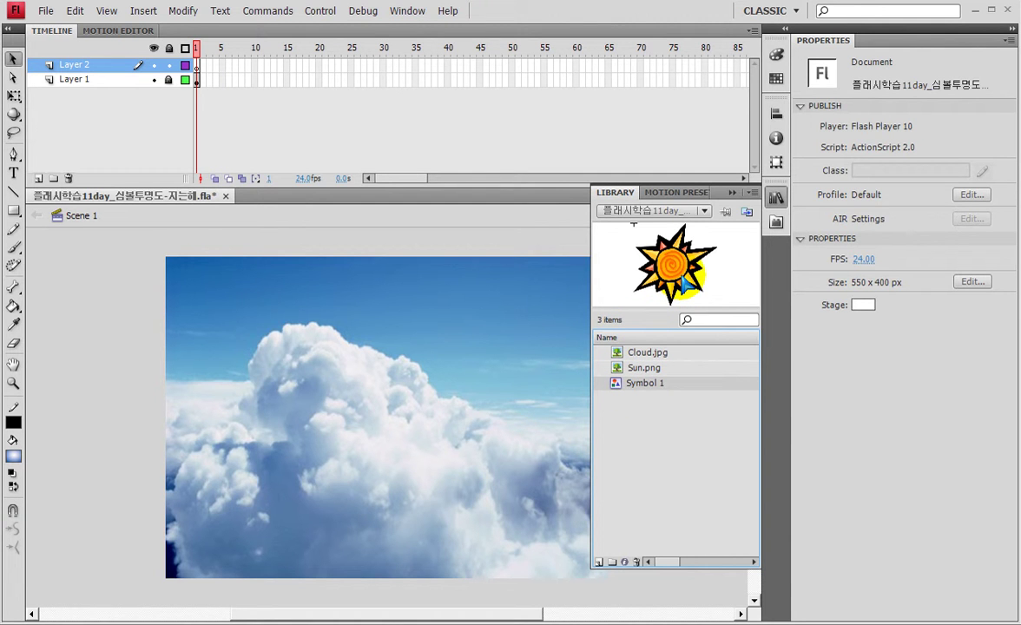
drag(682, 278, 347, 474)
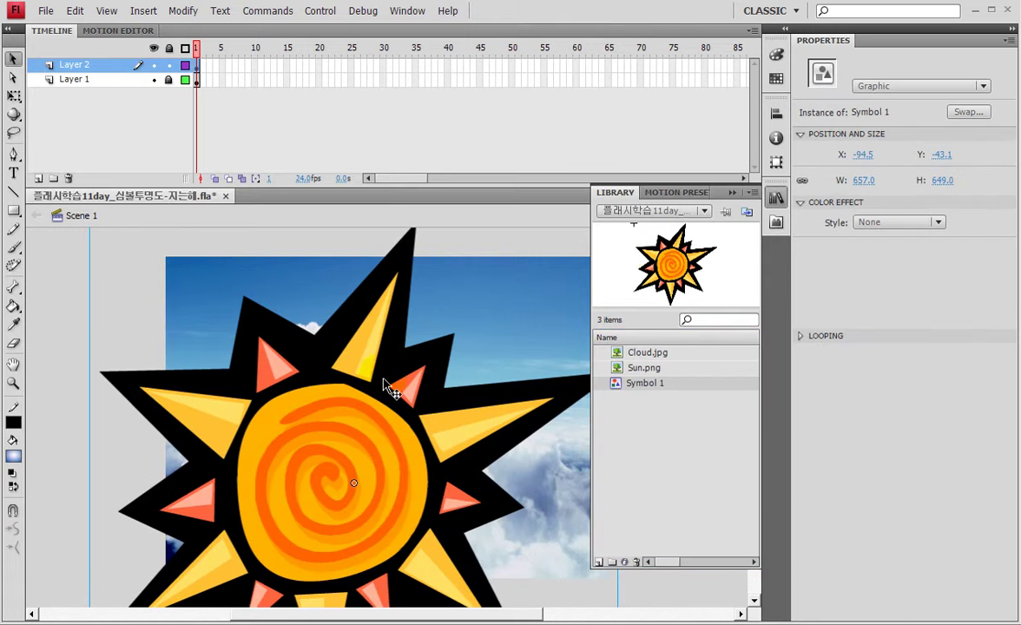
Scale the sun instance proportionally to 21% in width and height.
click(733, 193)
click(777, 162)
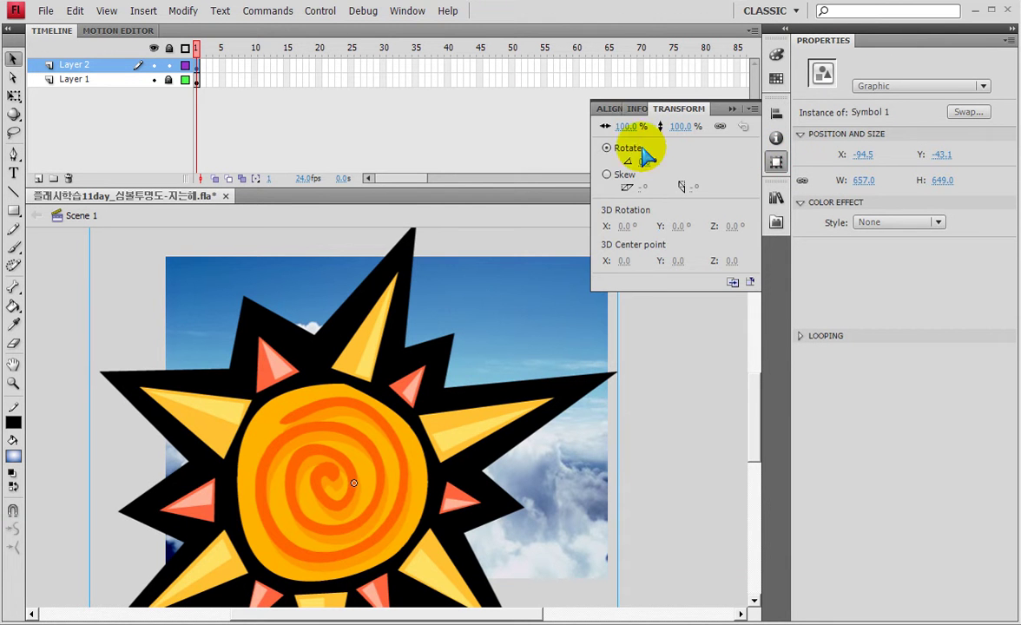
mouse_move(626, 128)
mouse_down()
mouse_move(565, 132)
mouse_move(625, 128)
mouse_up()
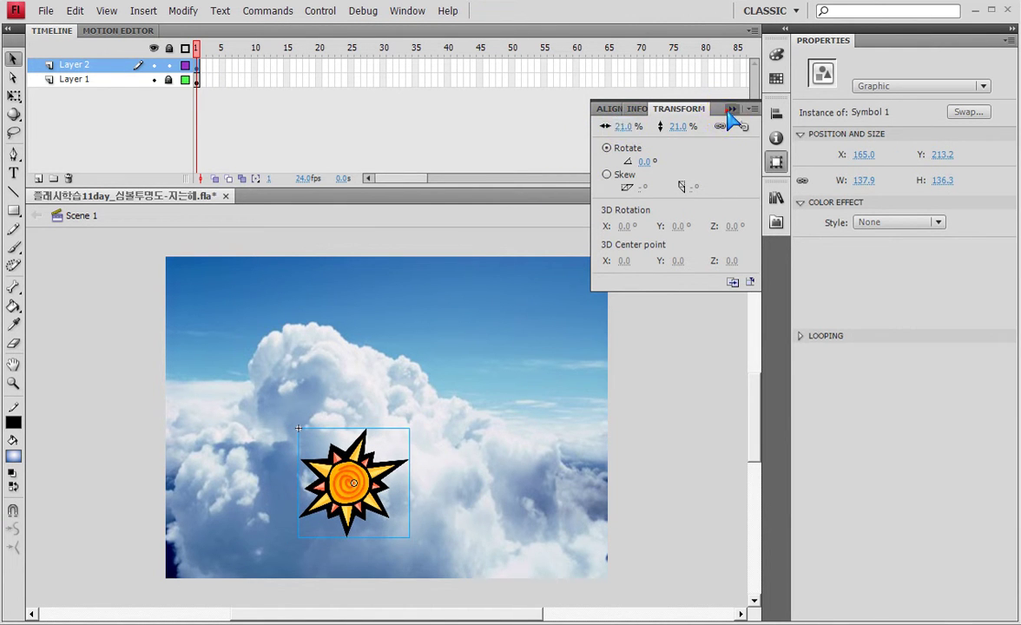
click(708, 130)
Move the sun off the stage, just beyond the lower left edge of the cloud picture, at about X -147, Y 253.
key(ctrl+minus)
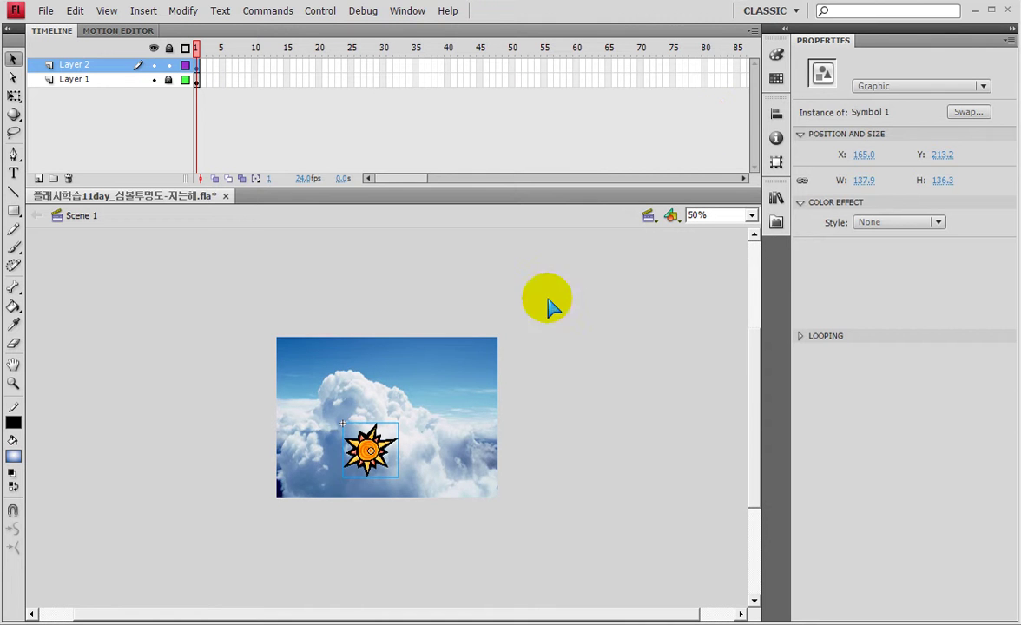
drag(387, 462, 356, 462)
drag(242, 477, 244, 474)
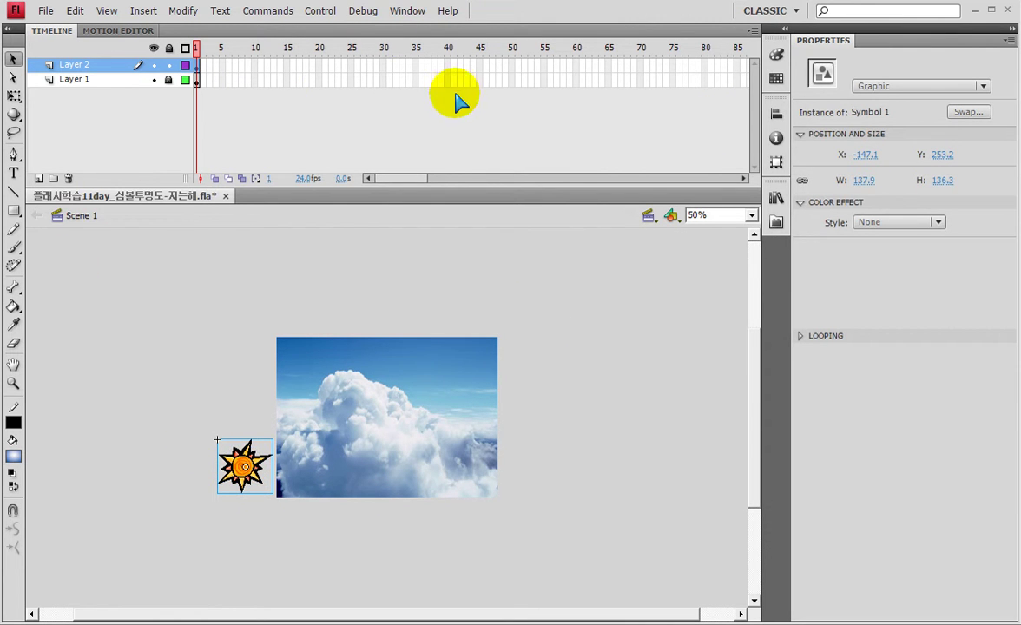
Insert a keyframe at frame 50 of Layer 2 and extend the Layer 1 background to frame 50.
click(513, 68)
key(F6)
click(510, 79)
key(F5)
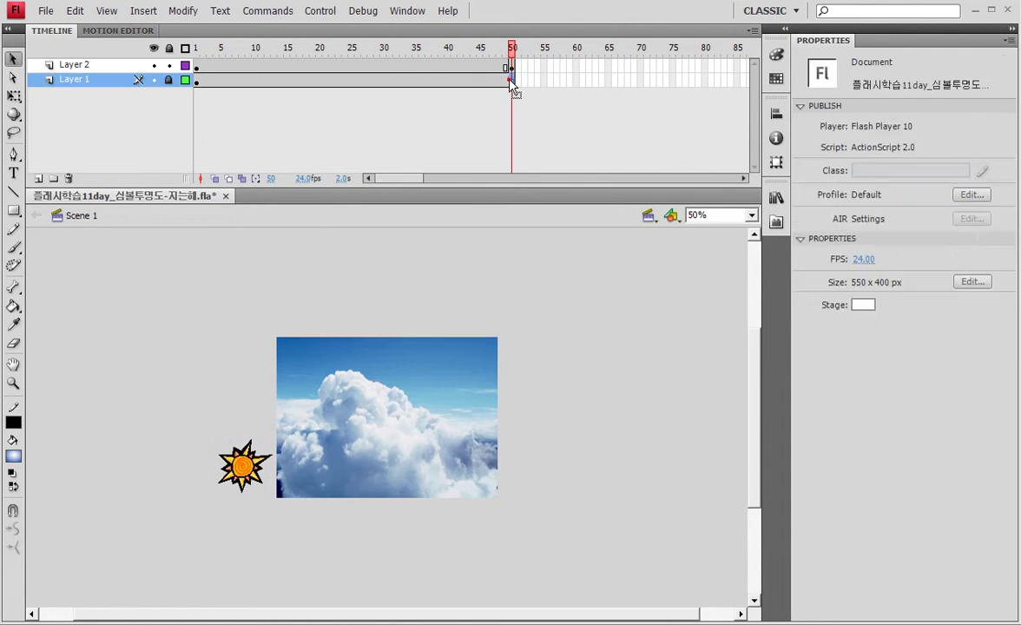
In frame 50 of Layer 2, scale the sun to 8% and place it just beyond the stage's right edge, at about X 554, Y 117.
click(512, 67)
drag(239, 476, 520, 412)
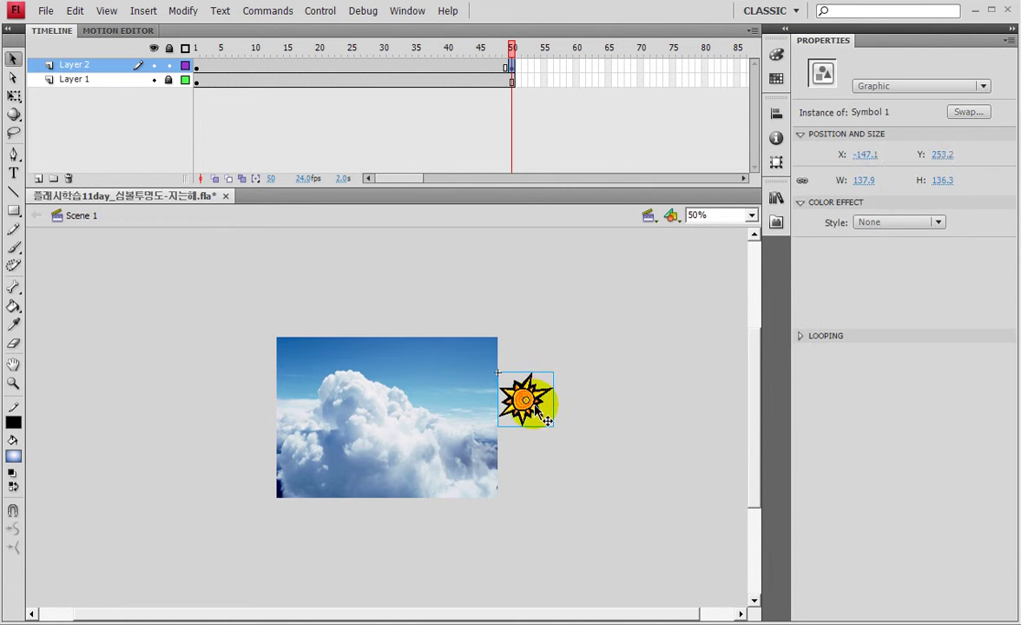
click(776, 138)
click(777, 162)
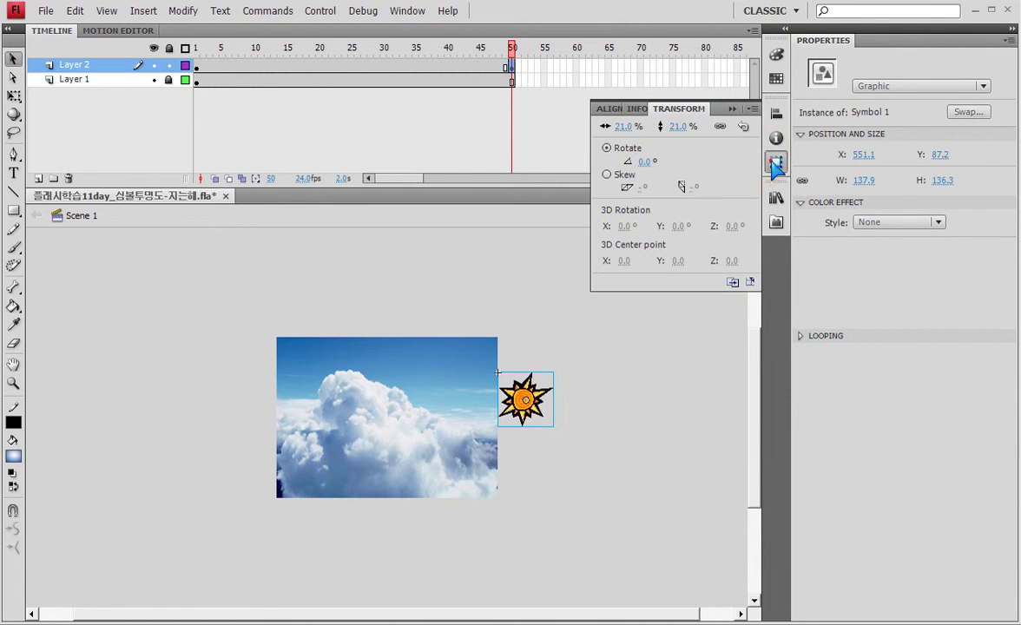
drag(621, 126, 605, 126)
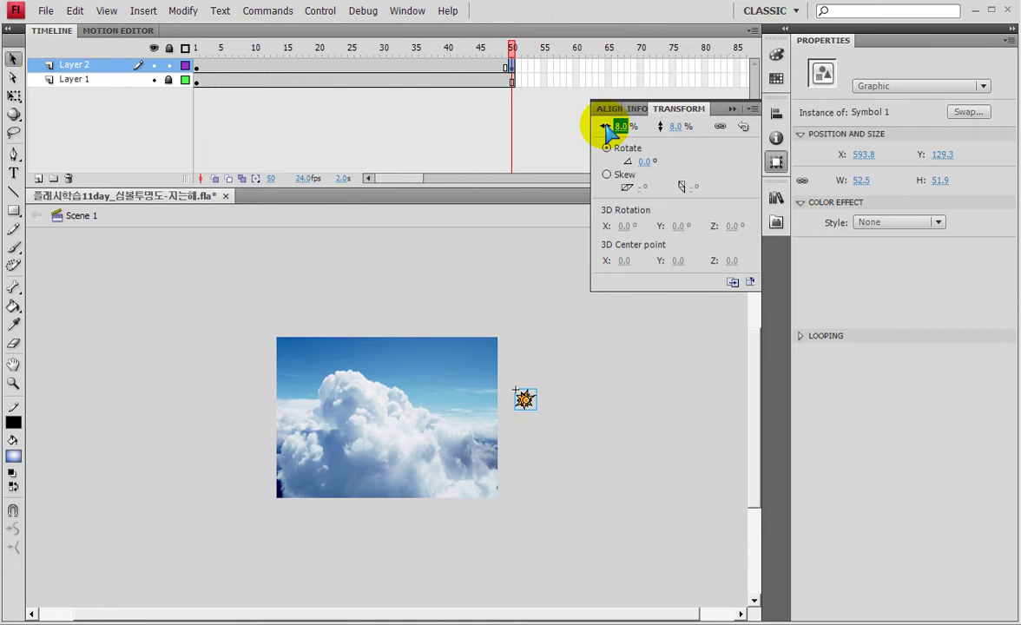
click(545, 275)
click(512, 396)
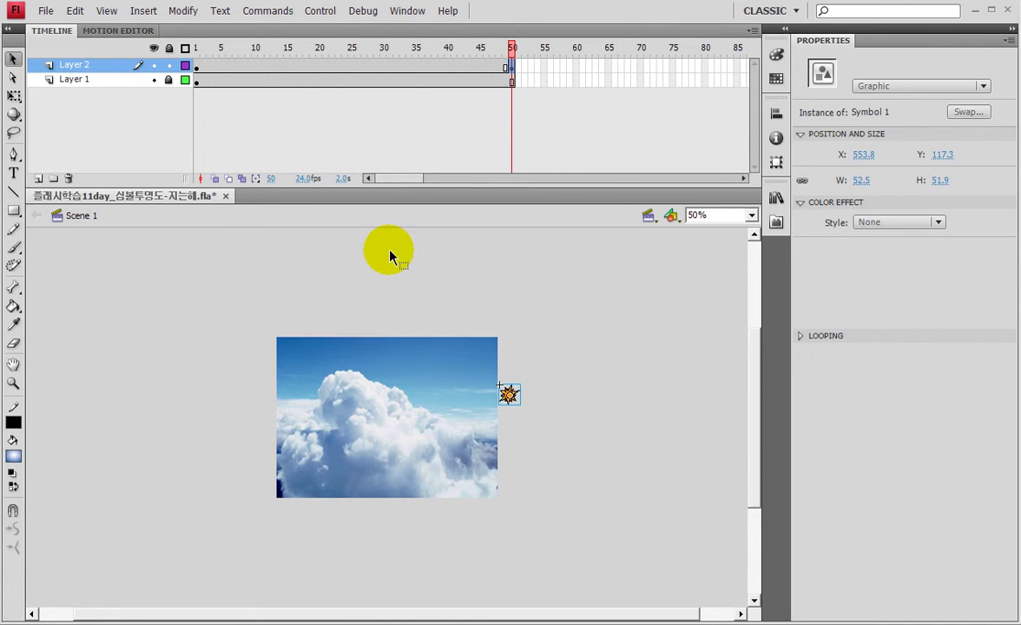
Create a classic tween between the two Layer 2 keyframes and preview the sun's motion by scrubbing the timeline.
right_click(368, 67)
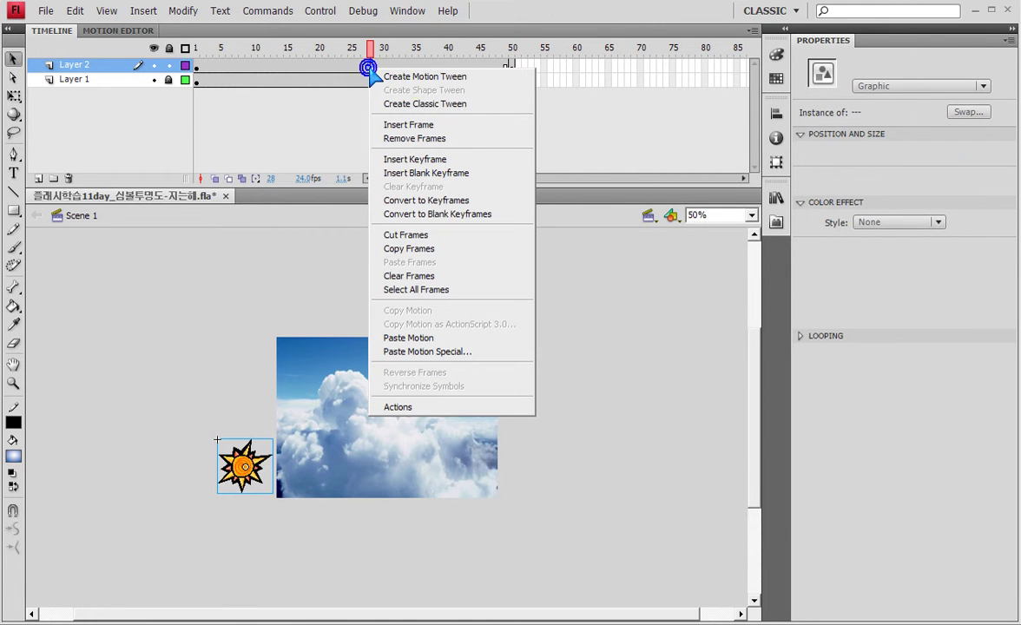
click(432, 104)
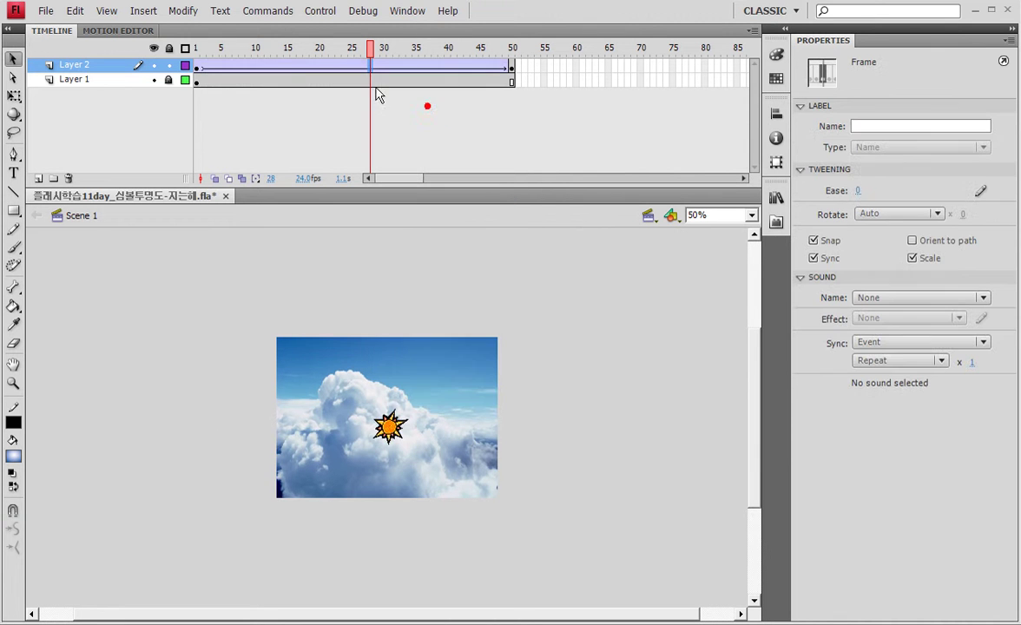
drag(194, 48, 513, 73)
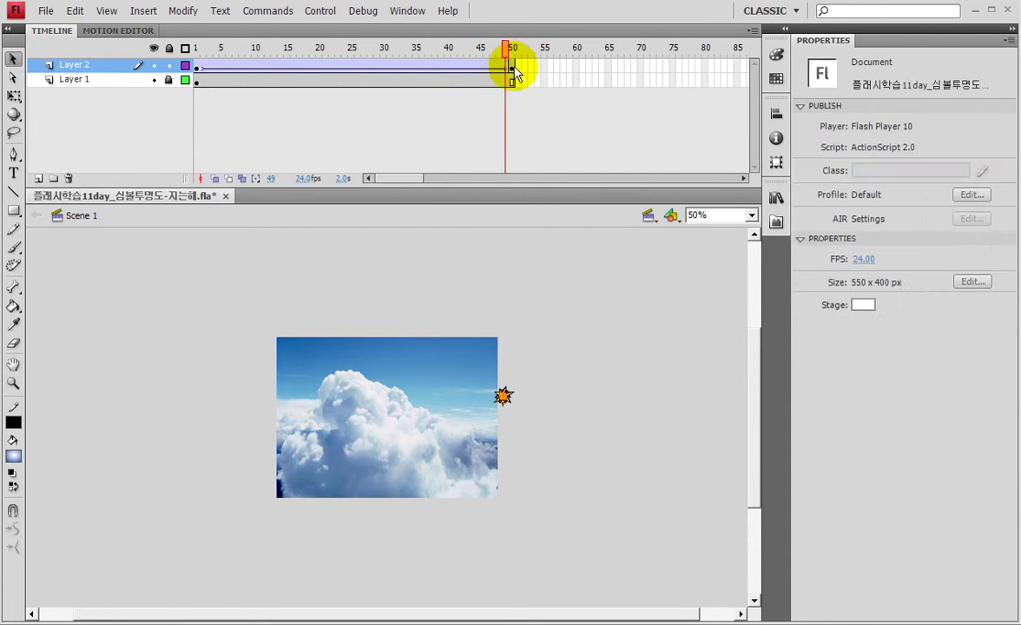
Apply a Brightness color effect at its darkest level to the sun in frame 50 and preview the darkening by scrubbing the timeline.
click(505, 397)
click(516, 397)
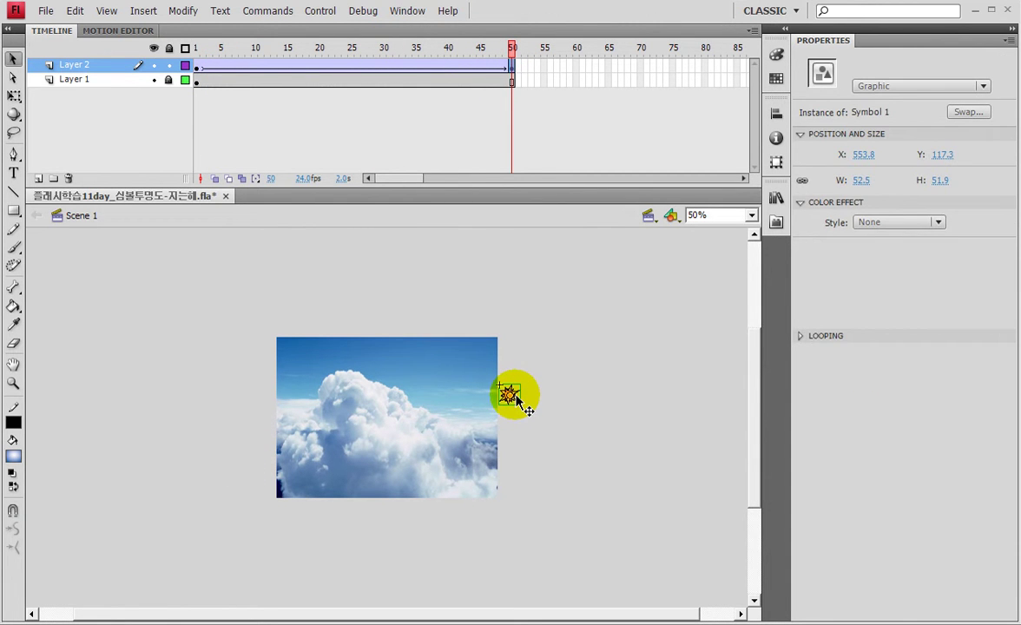
mouse_move(912, 258)
mouse_down()
mouse_move(836, 258)
mouse_move(881, 278)
mouse_up()
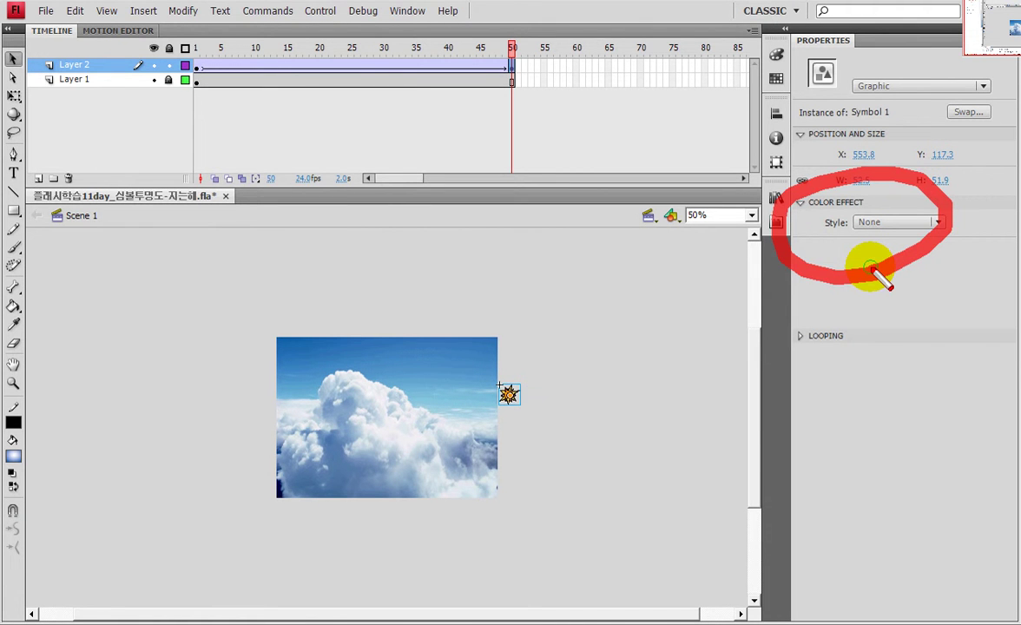
key(Escape)
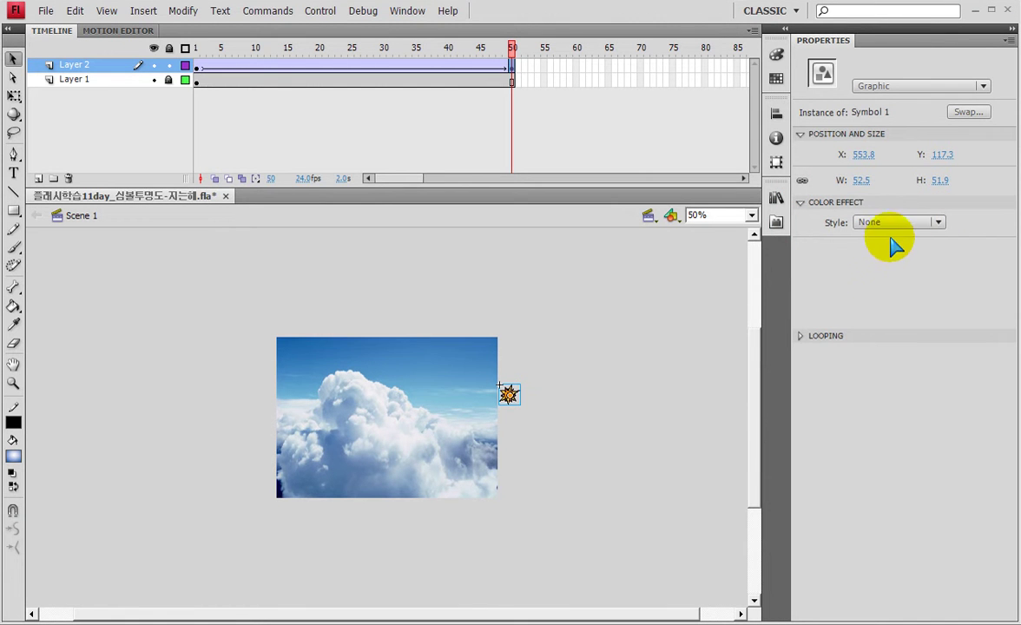
click(896, 223)
click(895, 252)
drag(898, 249, 834, 256)
mouse_move(237, 62)
mouse_down()
mouse_move(223, 62)
mouse_move(519, 68)
mouse_move(245, 71)
mouse_up()
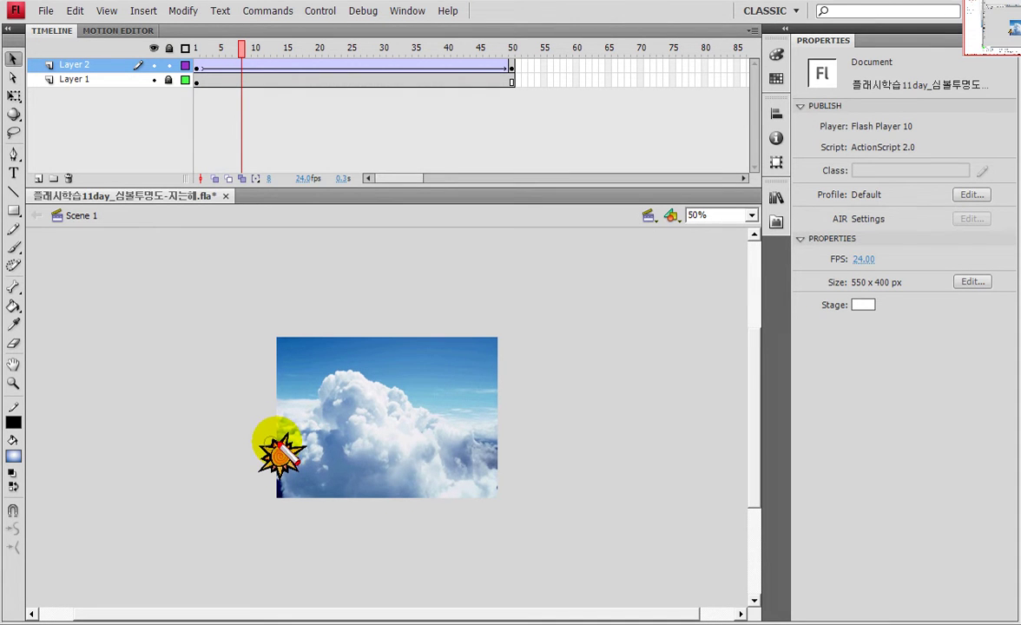
Lock Layer 2 and add a classic motion guide to it.
mouse_move(281, 453)
mouse_down()
mouse_move(292, 395)
mouse_move(386, 353)
mouse_move(437, 354)
mouse_move(516, 396)
mouse_up()
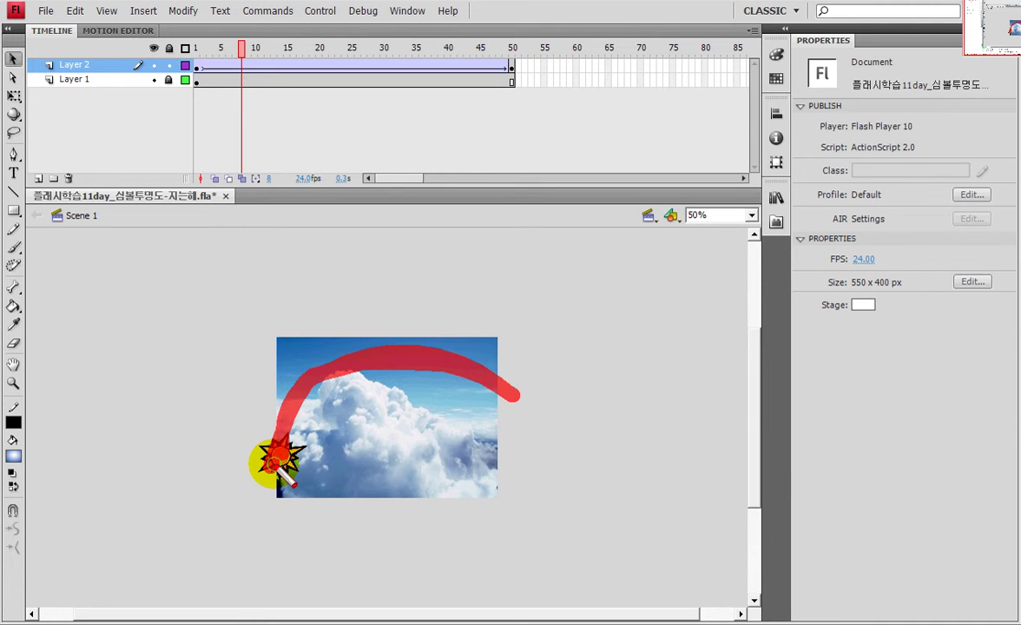
key(Escape)
click(169, 65)
right_click(80, 66)
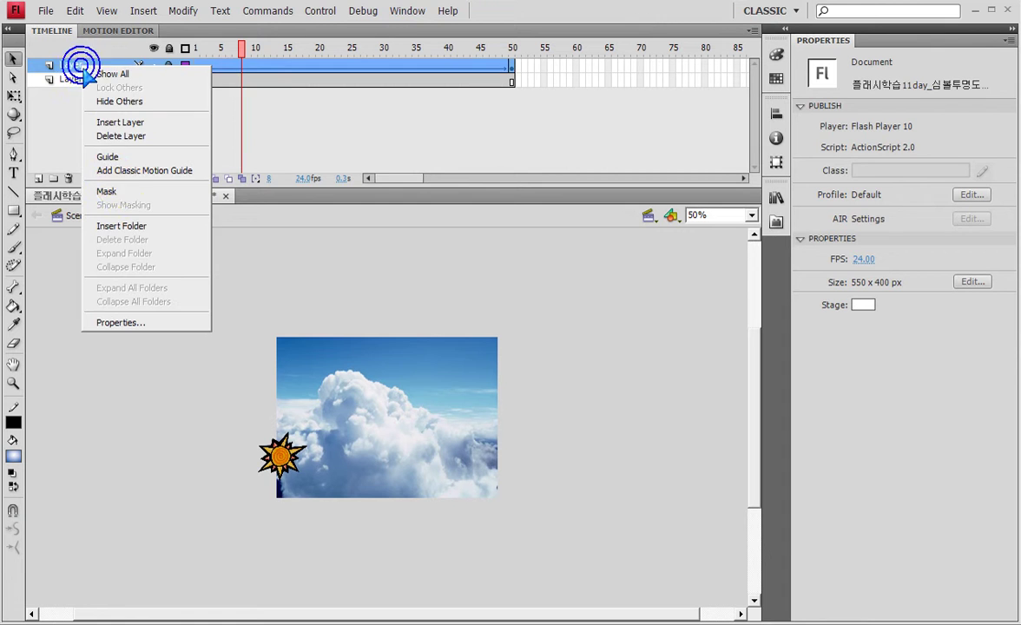
click(129, 173)
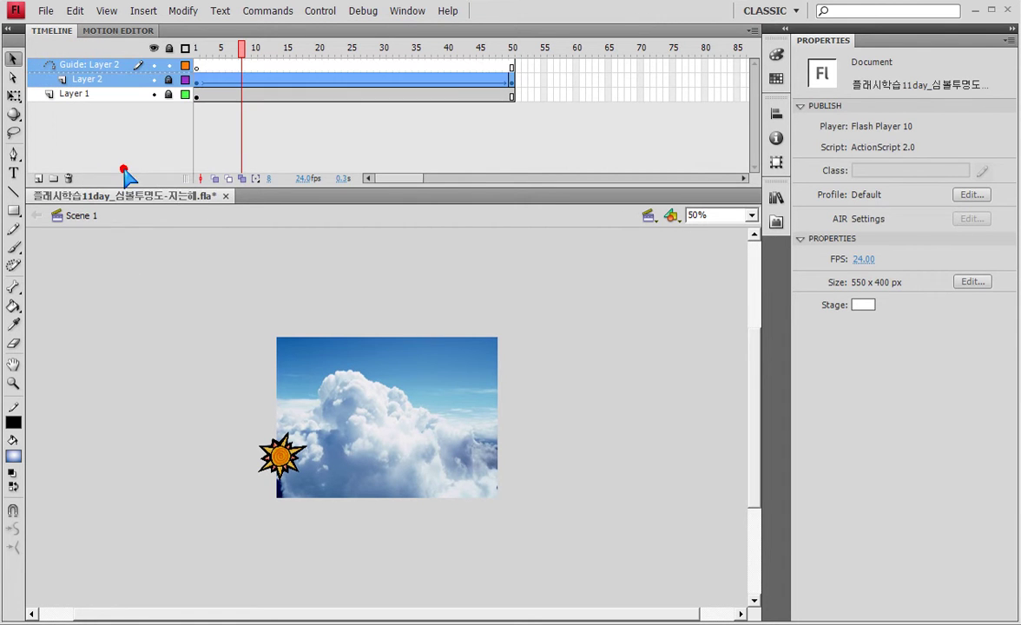
In frame 1 of the guide layer, draw an arched Pen path from the sun's center over the sky to just beyond the picture's right edge.
click(197, 65)
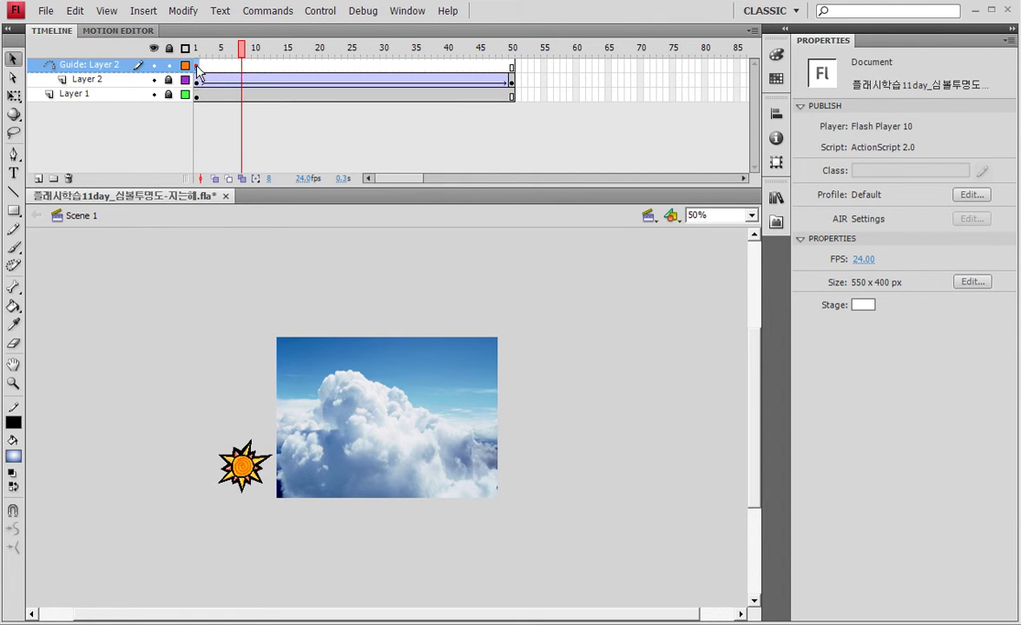
click(14, 155)
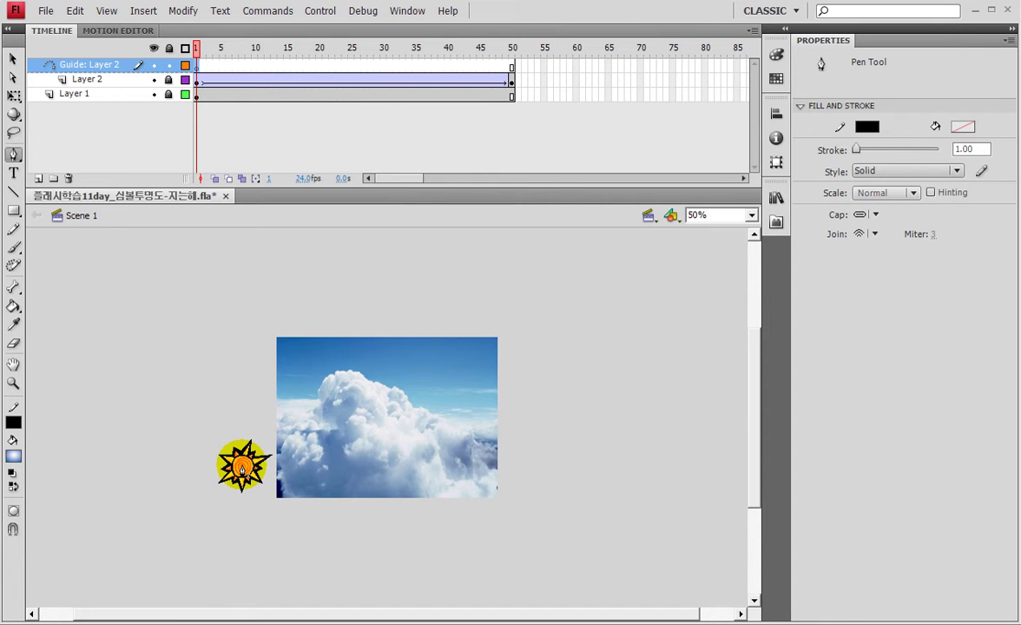
drag(513, 393, 563, 448)
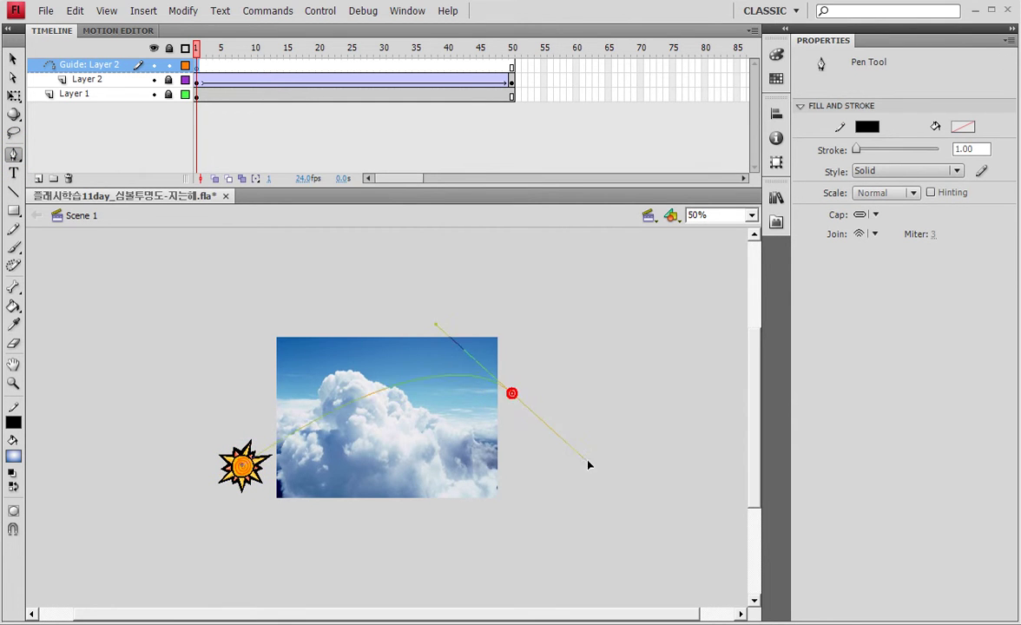
drag(621, 497, 610, 511)
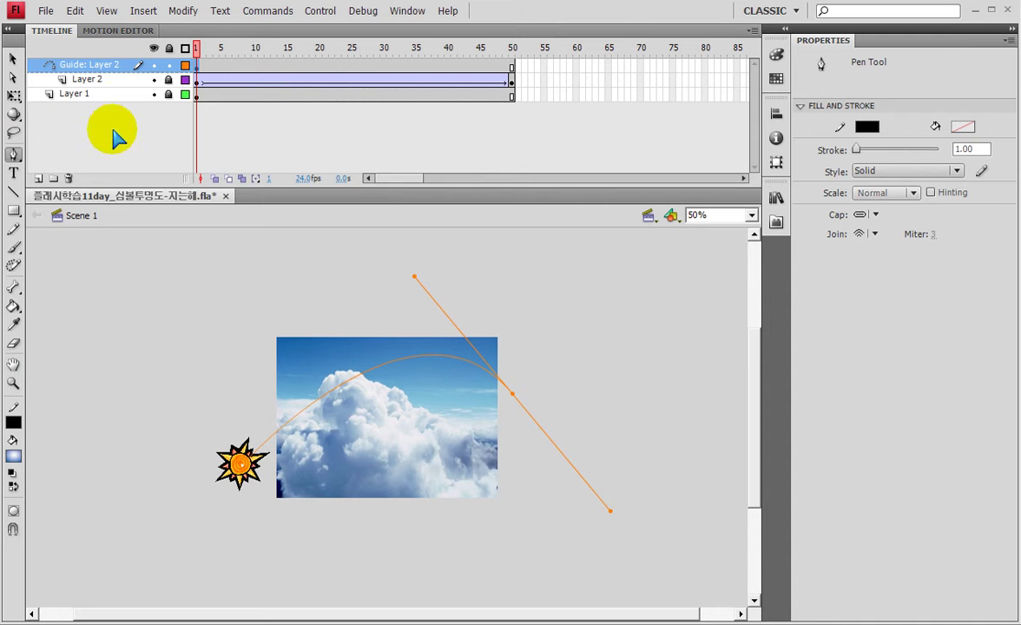
Lock the guide layer, unlock Layer 2, snap the sun to the path's ends in frames 1 and 50, and scrub through the motion.
click(169, 65)
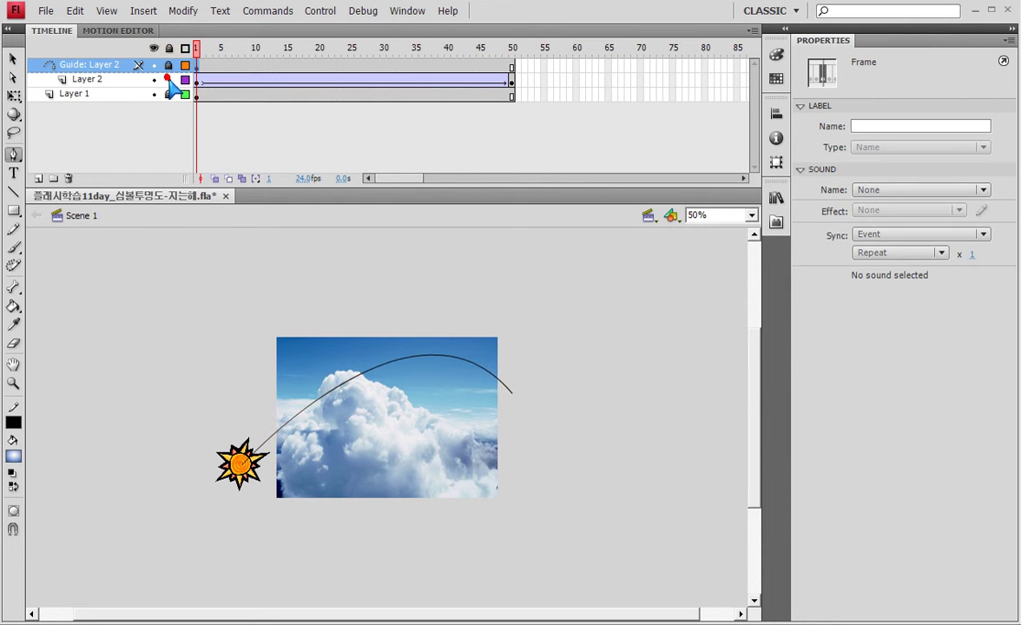
click(198, 80)
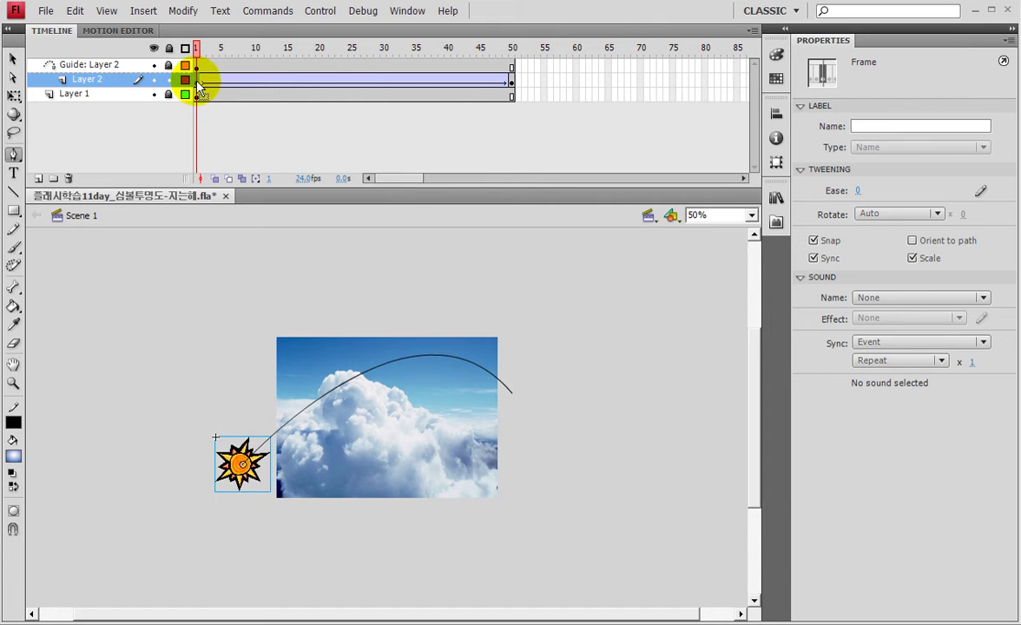
click(511, 80)
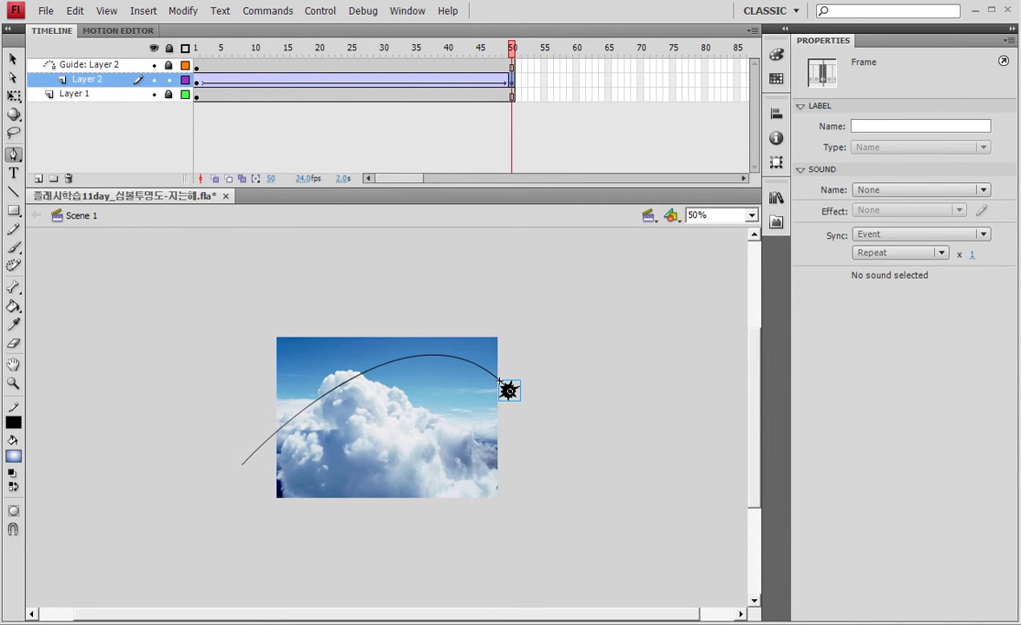
drag(271, 50, 325, 80)
Set the rotation of the Layer 2 classic tween to CW.
click(324, 81)
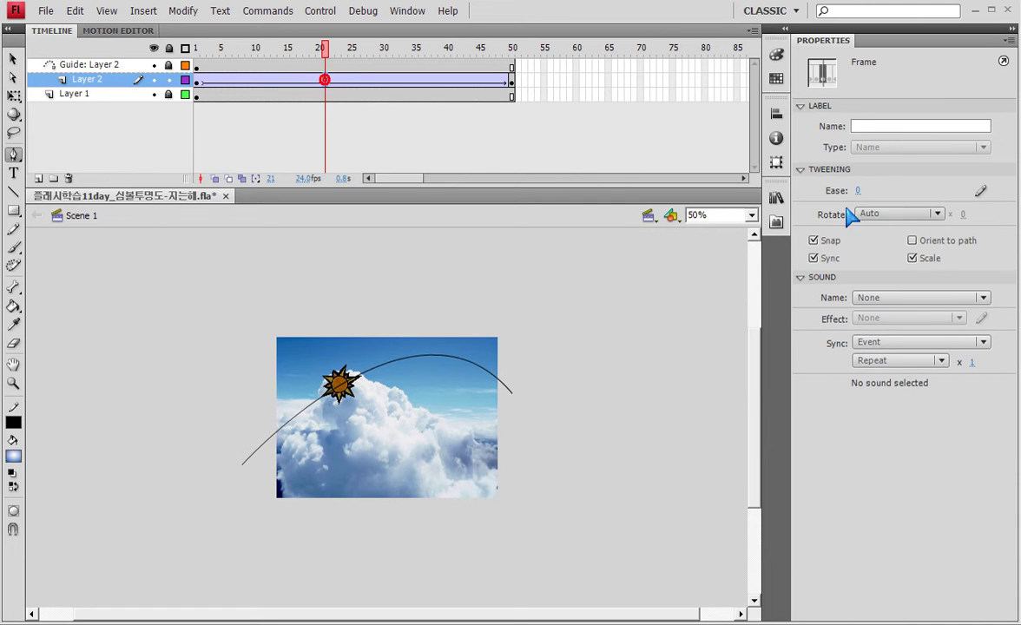
click(889, 214)
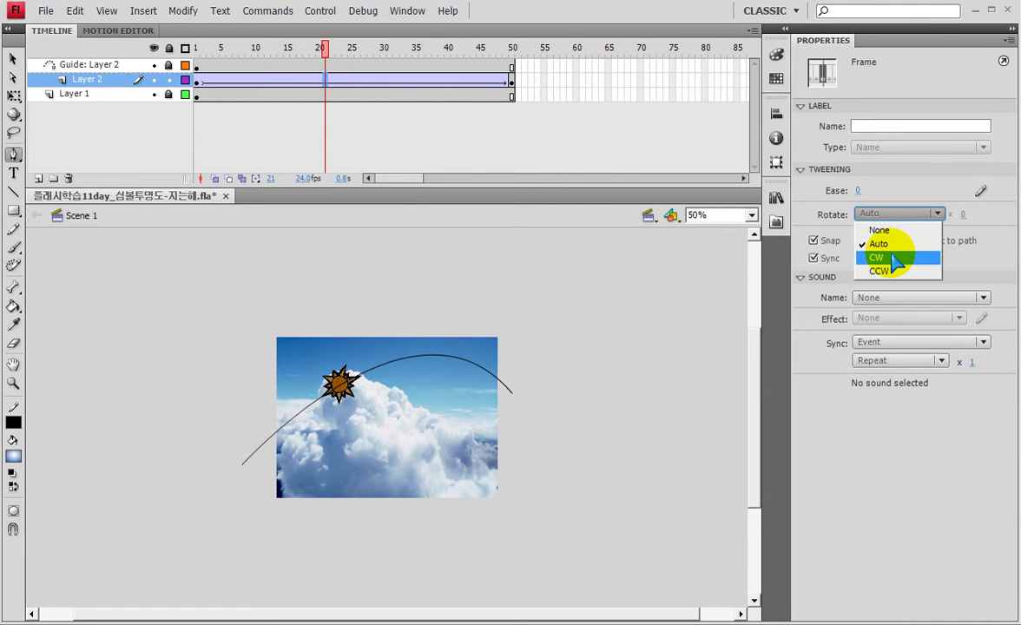
click(892, 257)
Preview the rotating sun by scrubbing the timeline and testing the movie in an enlarged window.
drag(211, 49, 332, 54)
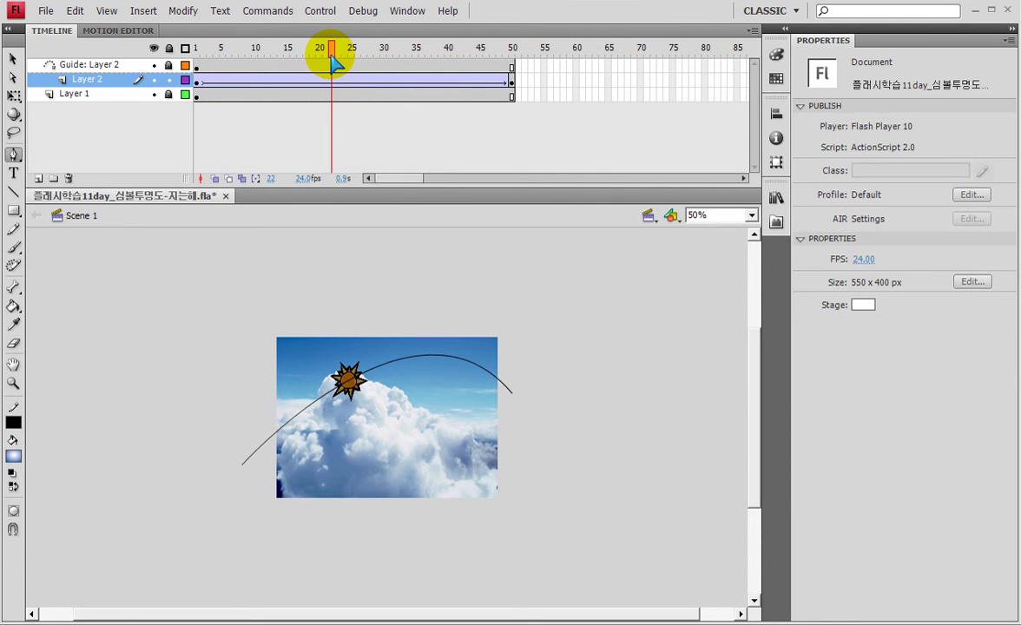
key(ctrl+Return)
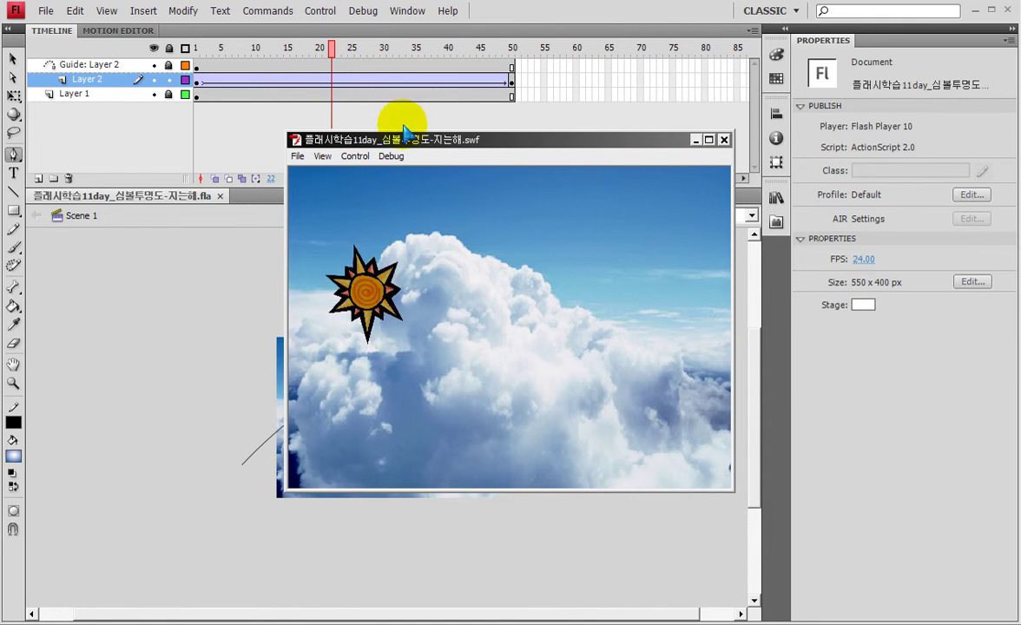
double_click(436, 147)
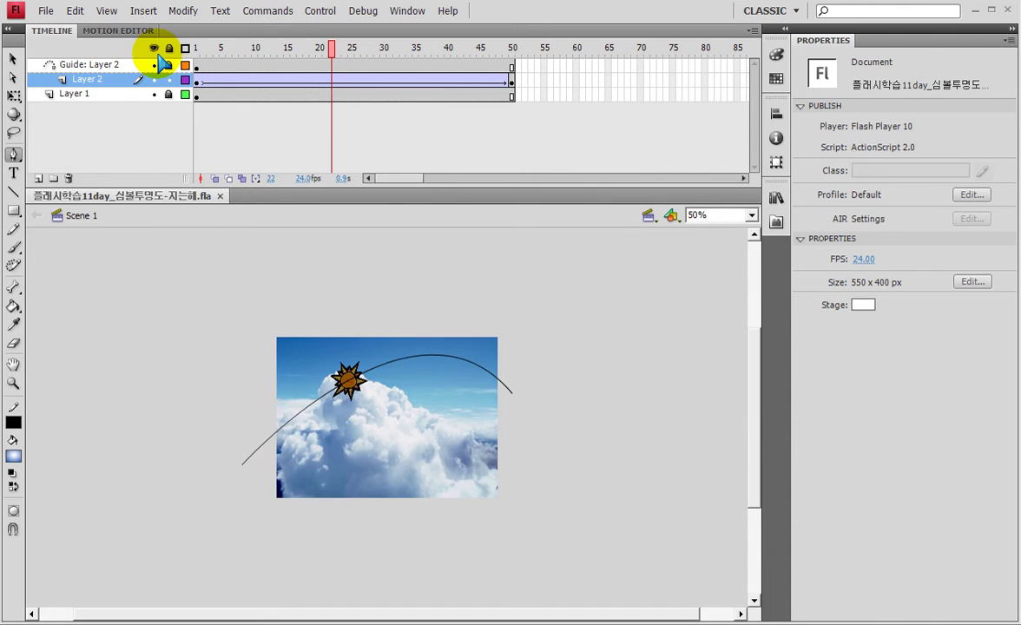
Hide the guide layer and Layer 2, unlock Layer 1, and convert the cloud picture to the graphic symbol Symbol 2.
drag(155, 63, 157, 82)
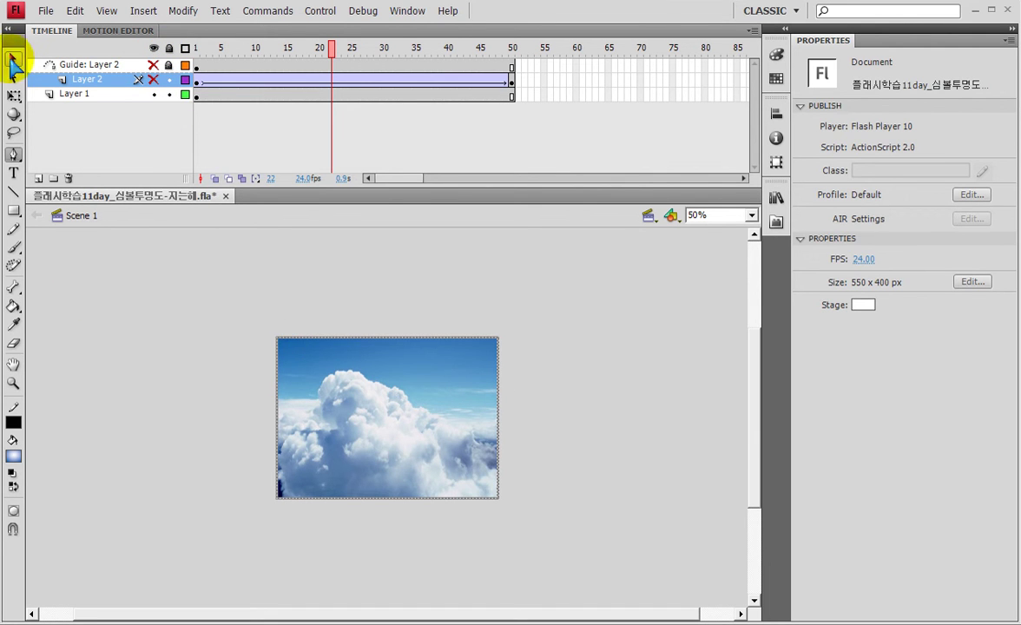
key(v)
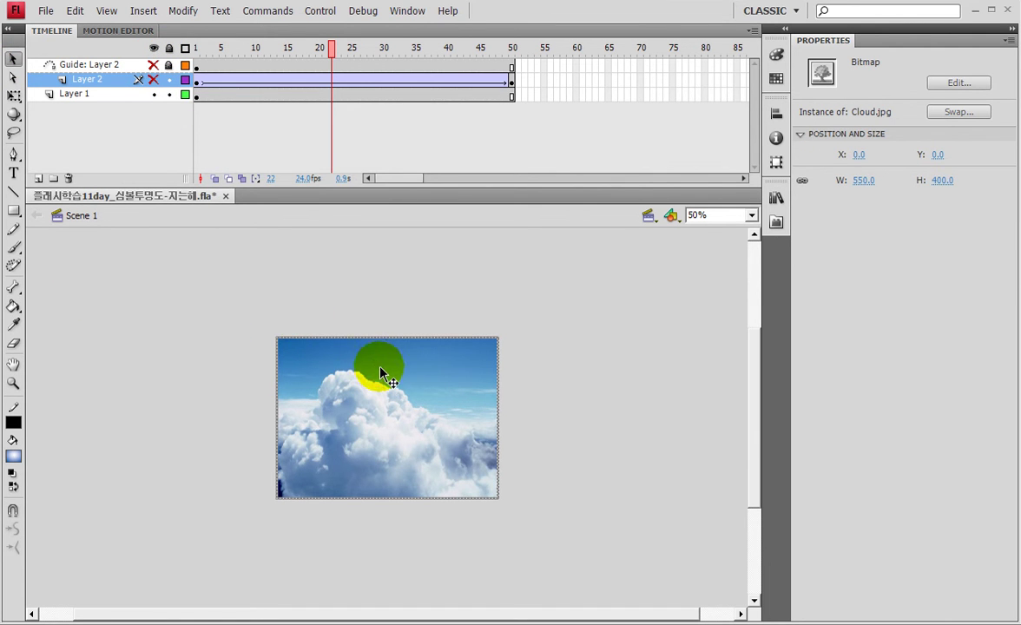
click(380, 367)
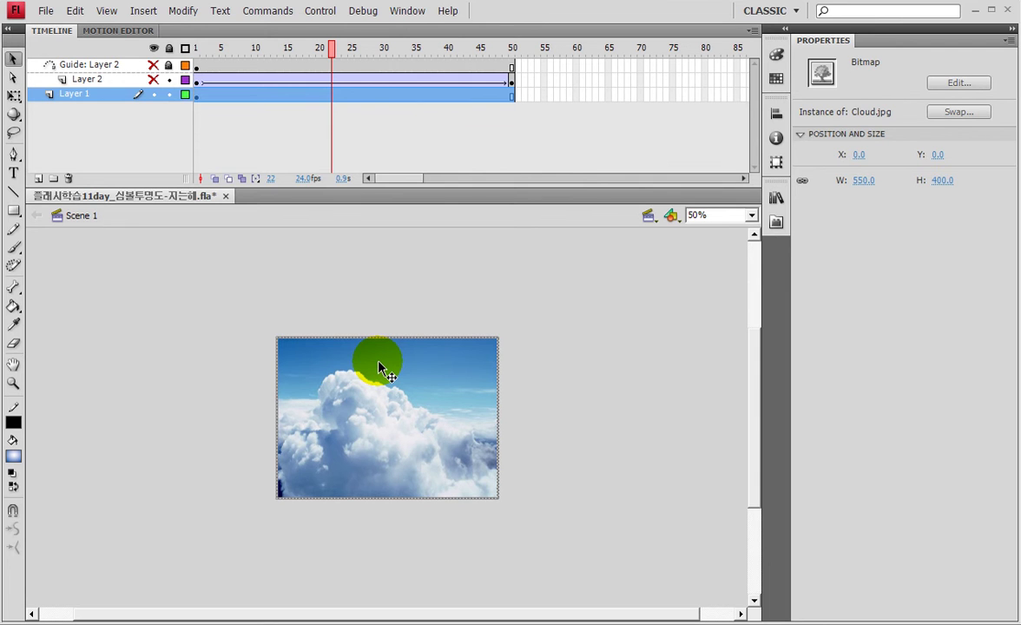
key(F8)
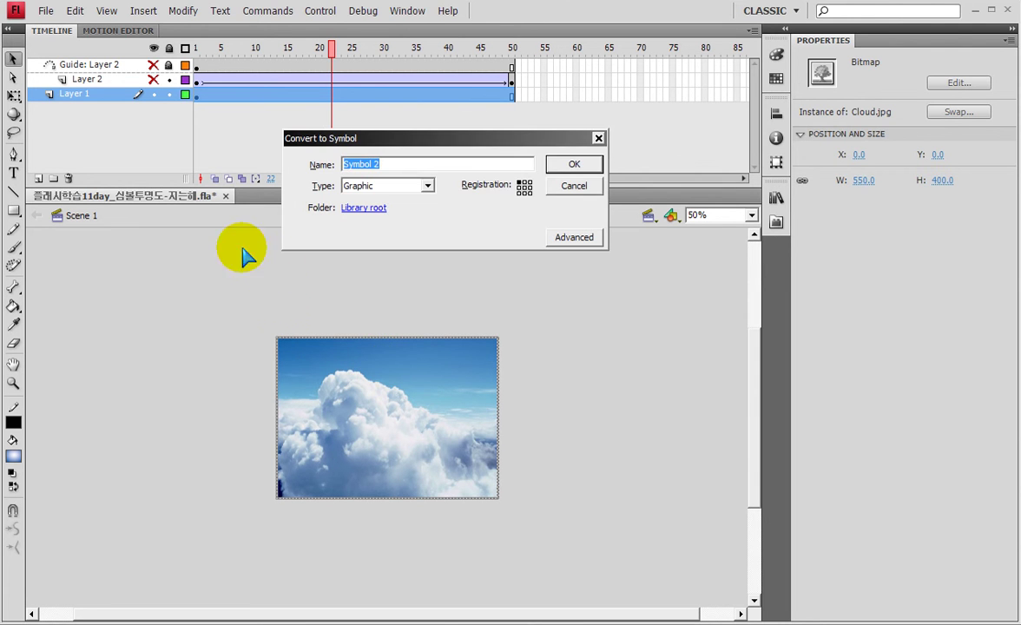
click(575, 165)
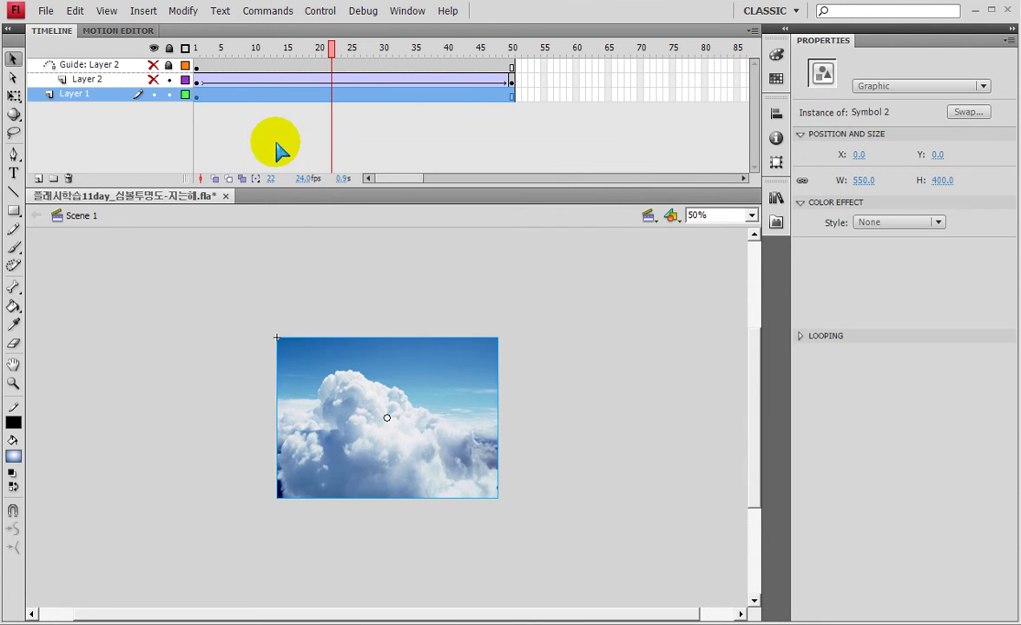
Insert a keyframe at frame 50 of Layer 1 and create a classic tween across the layer.
click(512, 96)
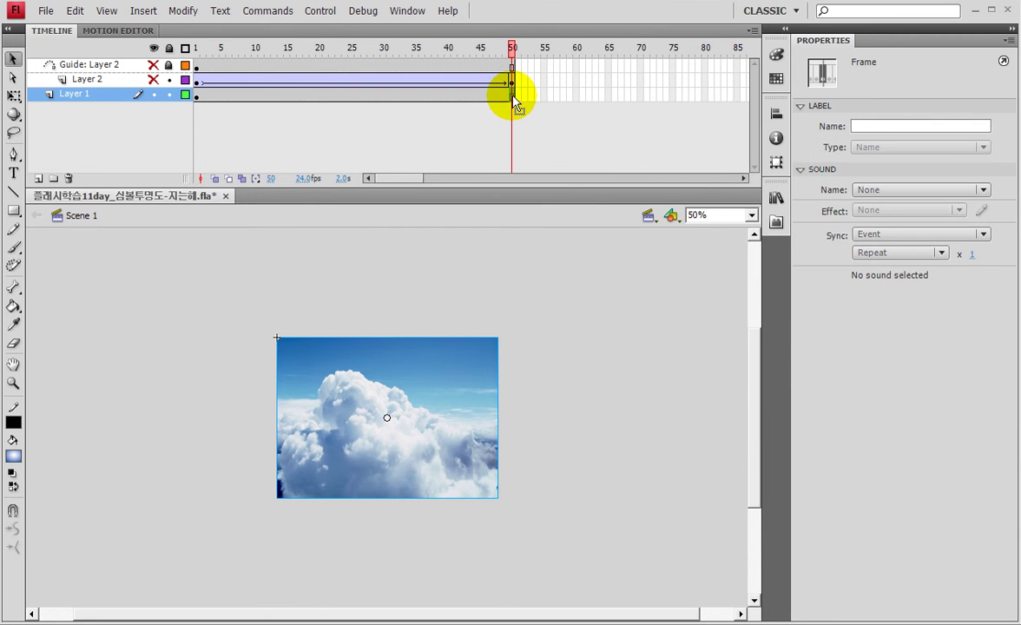
right_click(358, 98)
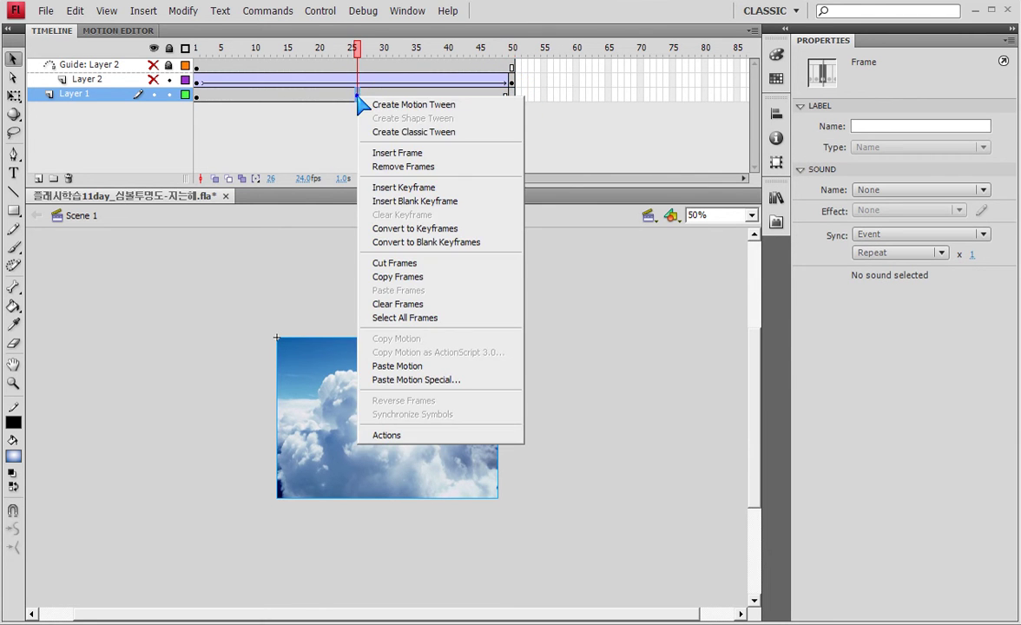
click(406, 131)
drag(214, 65, 351, 64)
click(483, 122)
In frame 50 of Layer 1, apply a Brightness color effect of -100% to the cloud symbol.
click(511, 97)
click(424, 388)
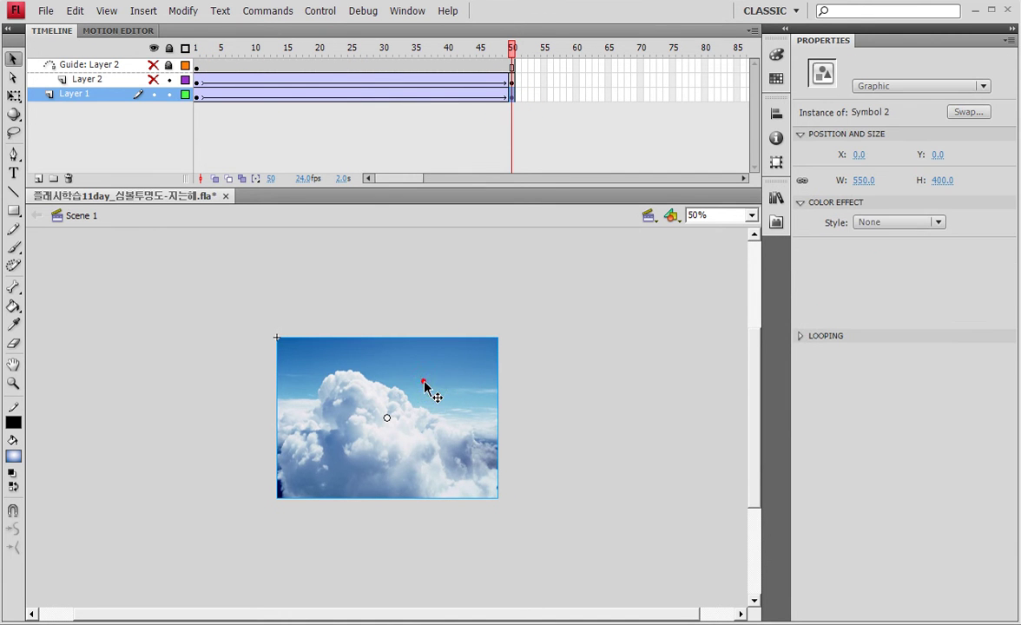
click(878, 224)
click(887, 253)
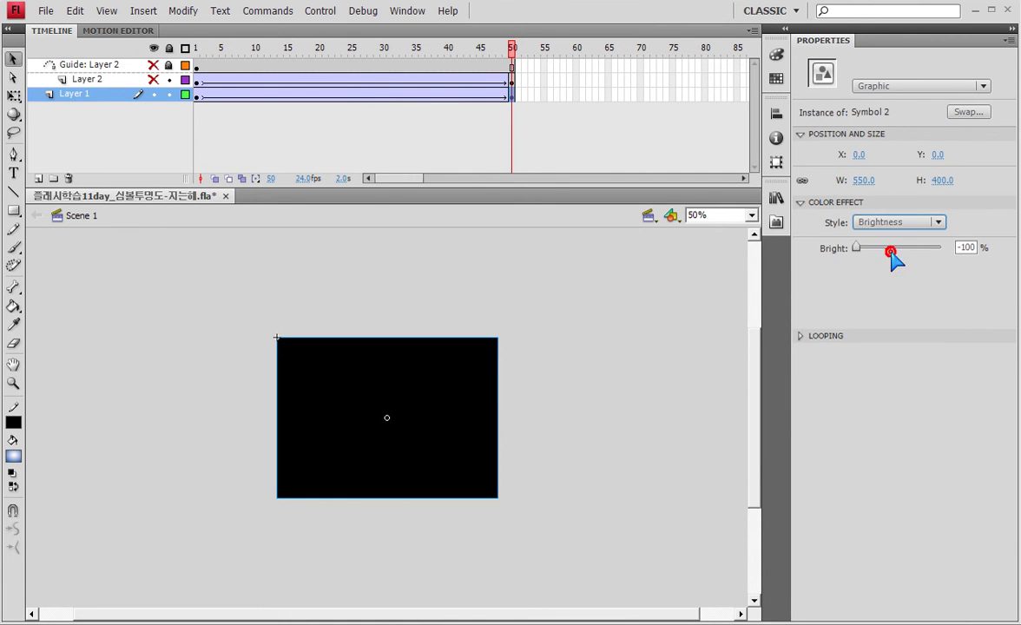
Preview the darkening sky by scrubbing the timeline and testing the movie, and close the test window.
drag(231, 50, 374, 63)
click(373, 61)
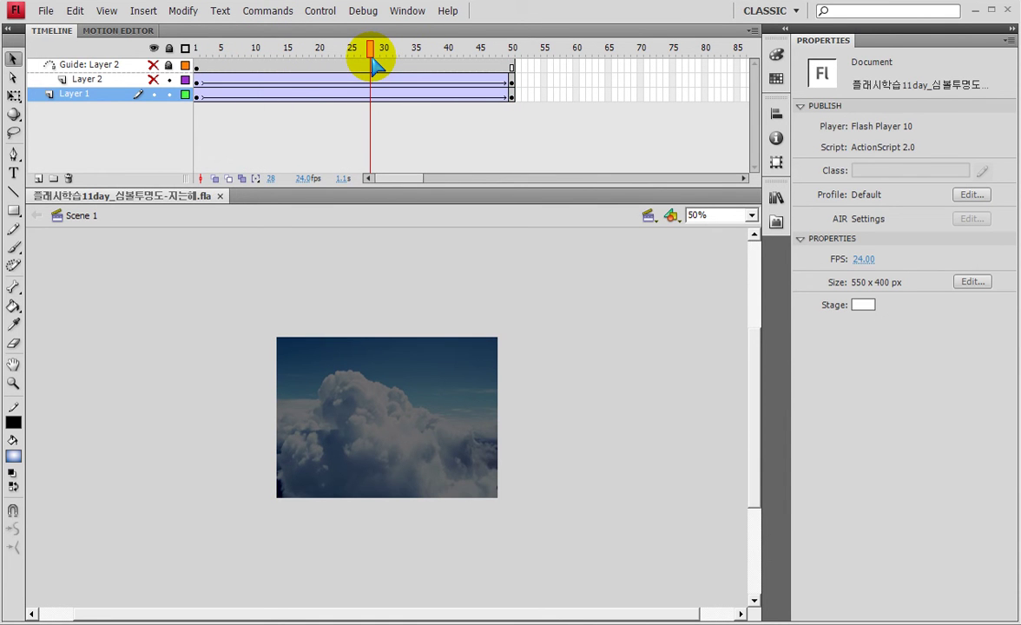
key(ctrl+Return)
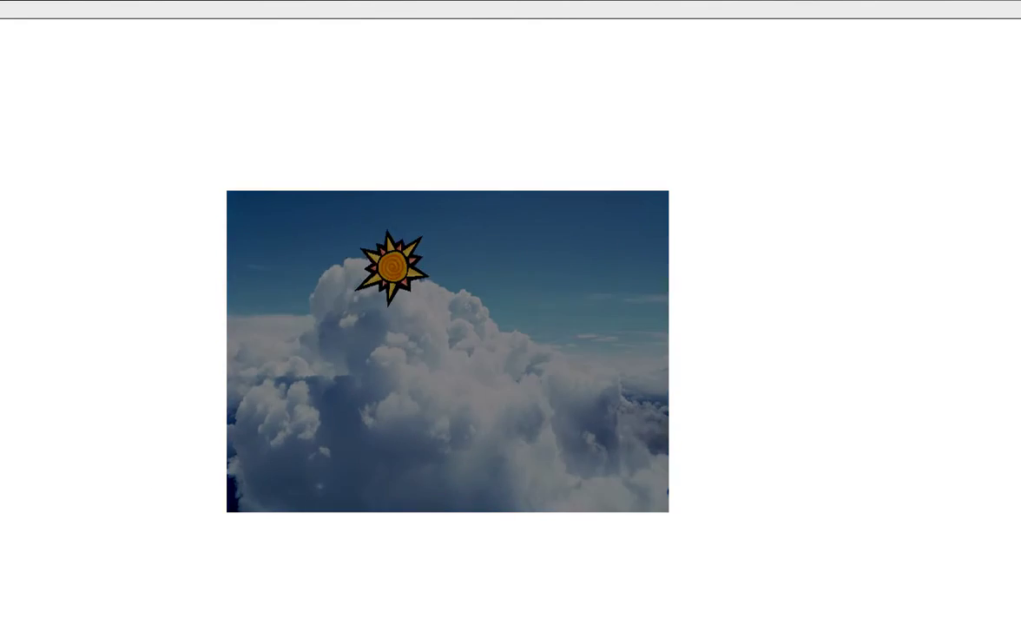
key(ctrl+w)
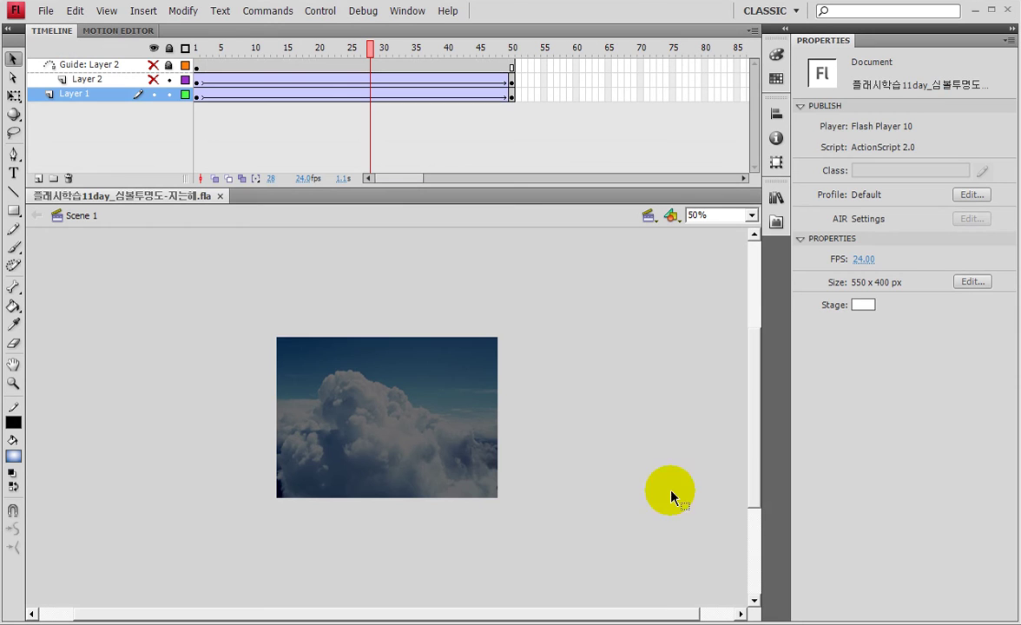